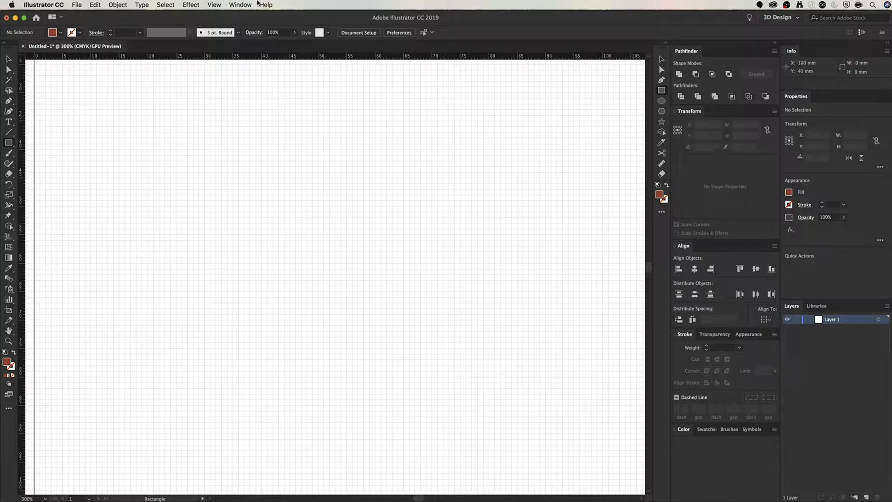
pyautogui.click(240, 4)
pyautogui.moveTo(297, 45)
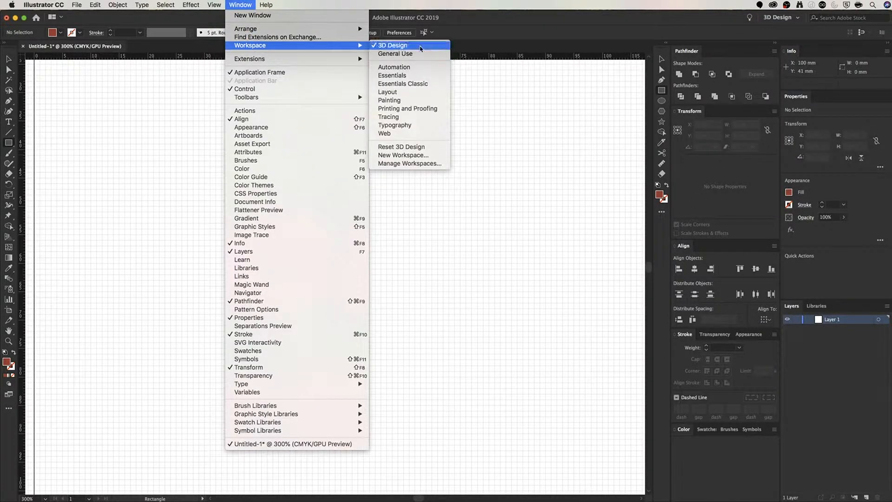
pyautogui.click(567, 135)
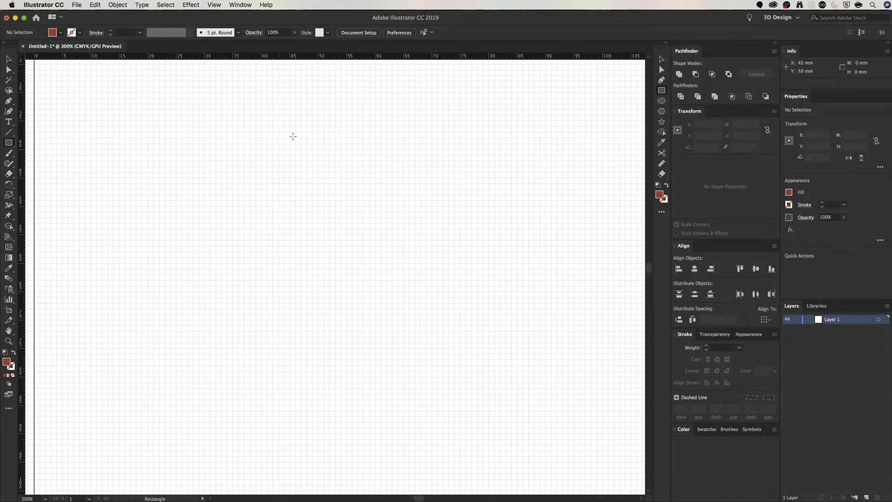
# Create a rectangle 80 mm wide and 150 mm high on the artboard with the Rectangle tool
pyautogui.moveTo(290, 144); pyautogui.dragTo(460, 387)
pyautogui.press('super+z')
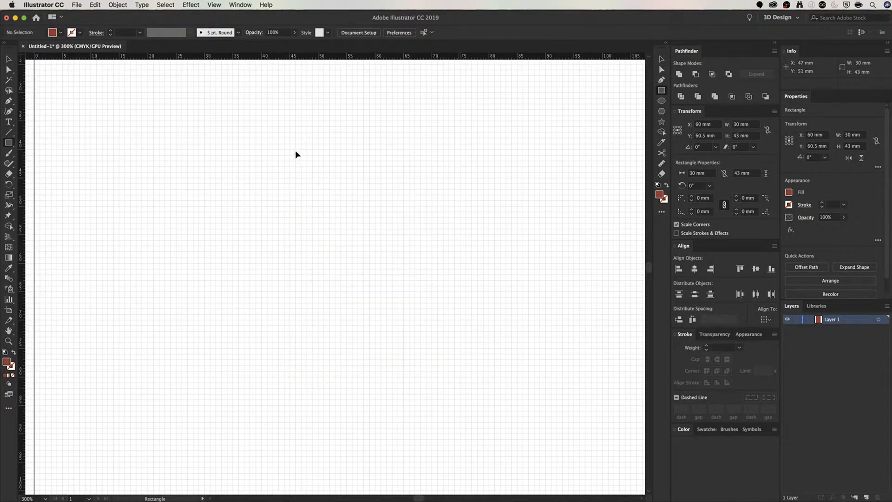
pyautogui.click(295, 149)
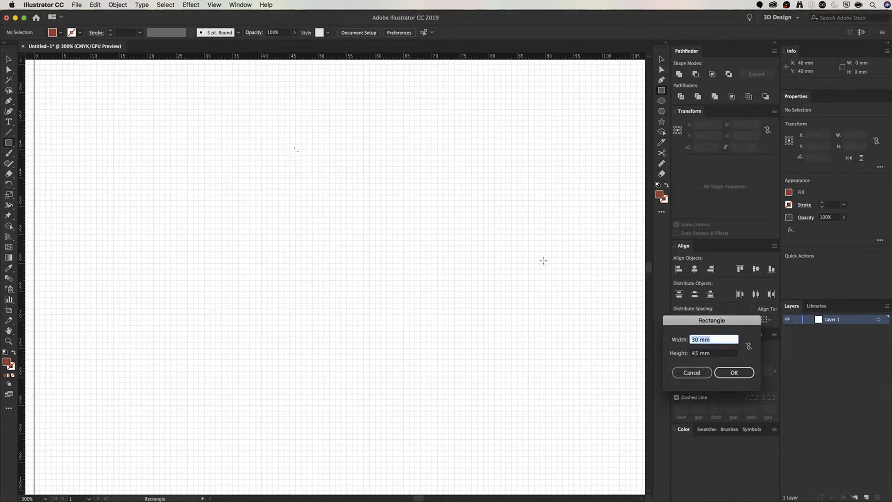
pyautogui.moveTo(692, 321); pyautogui.dragTo(359, 211)
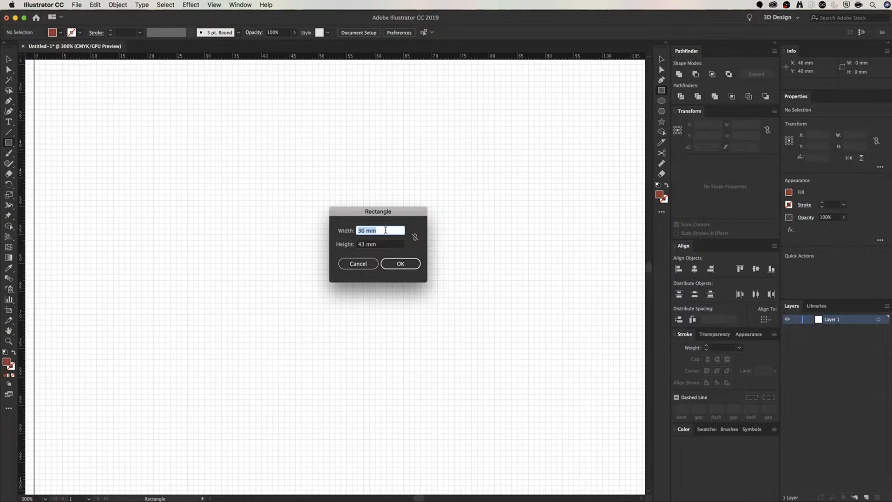
pyautogui.write('70')
pyautogui.press('BackSpace')
pyautogui.press('BackSpace')
pyautogui.write('80')
pyautogui.press('Tab')
pyautogui.write('150')
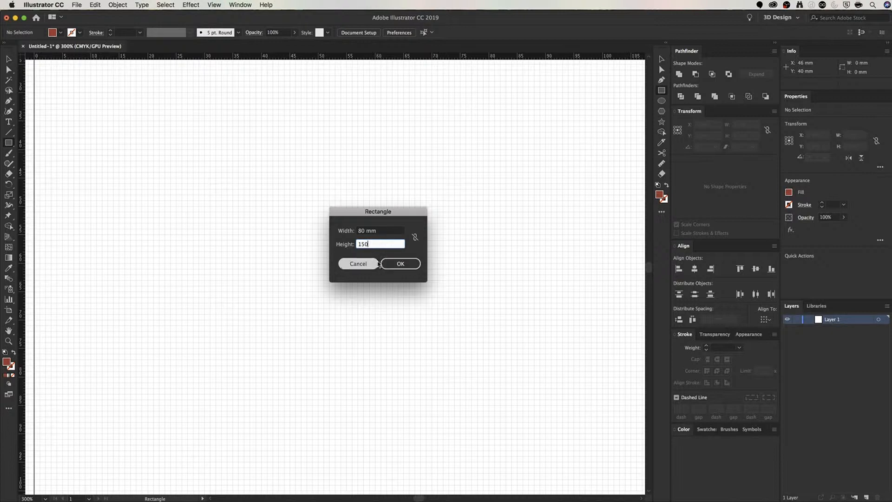
pyautogui.click(407, 263)
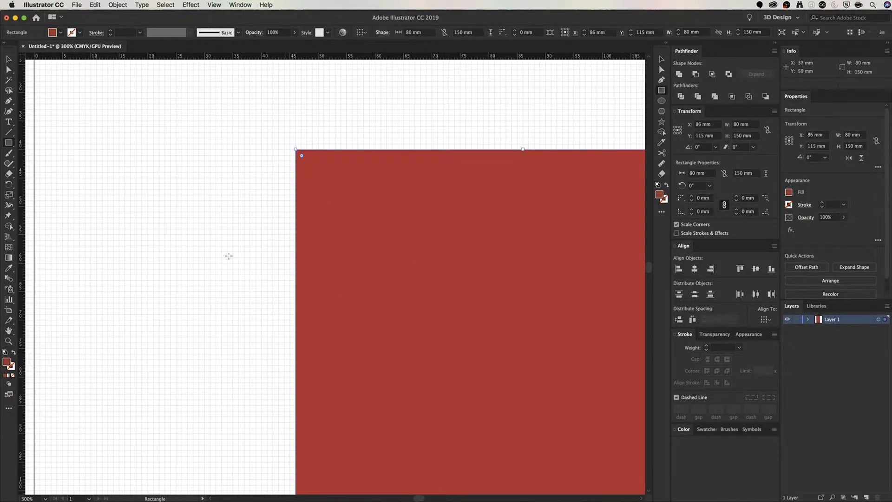
# Round all four corners of the large rectangle to a radius of about 9 mm and deselect it
pyautogui.scroll(-2, 229, 256)
pyautogui.scroll(-1, 305, 165)
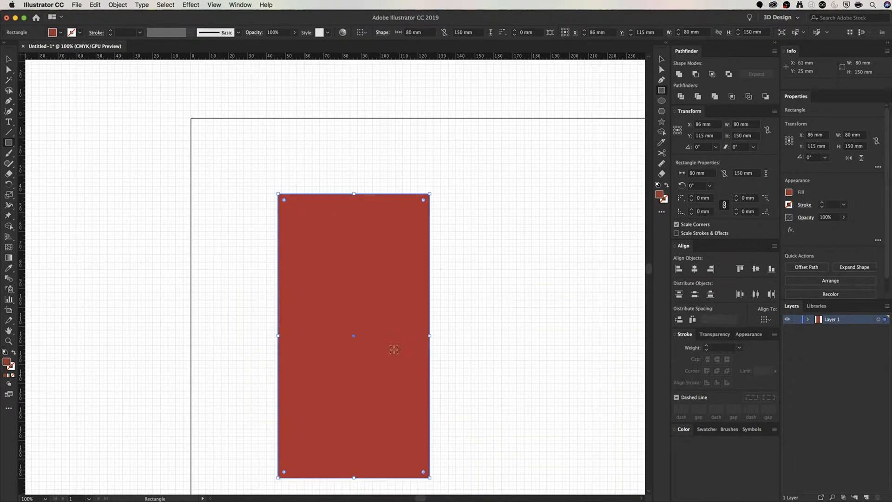
pyautogui.scroll(1, 279, 261)
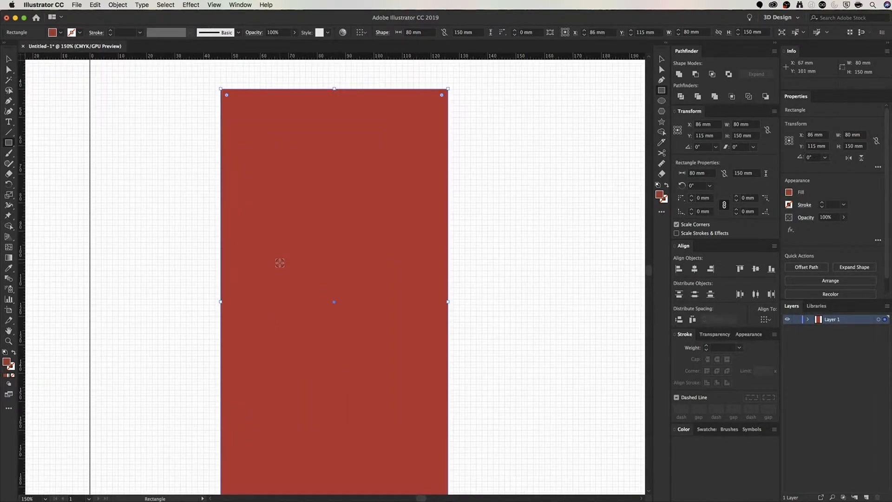
pyautogui.scroll(-1, 279, 264)
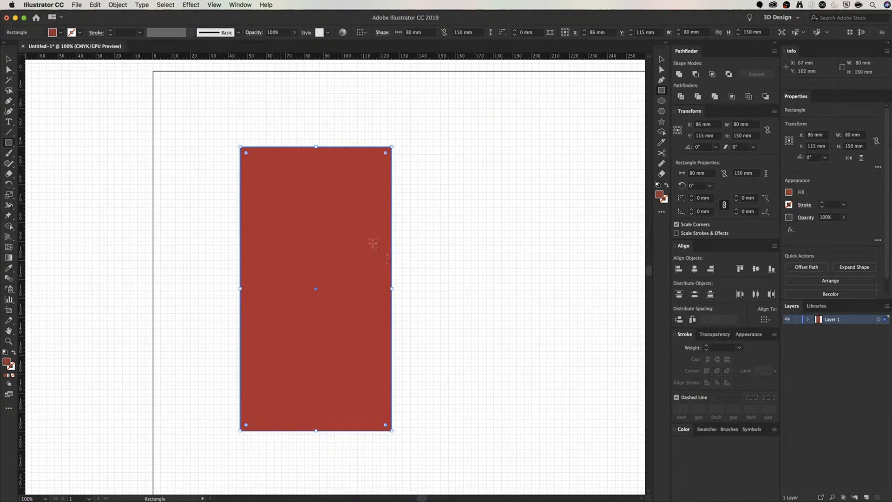
pyautogui.press('v')
pyautogui.click(406, 219)
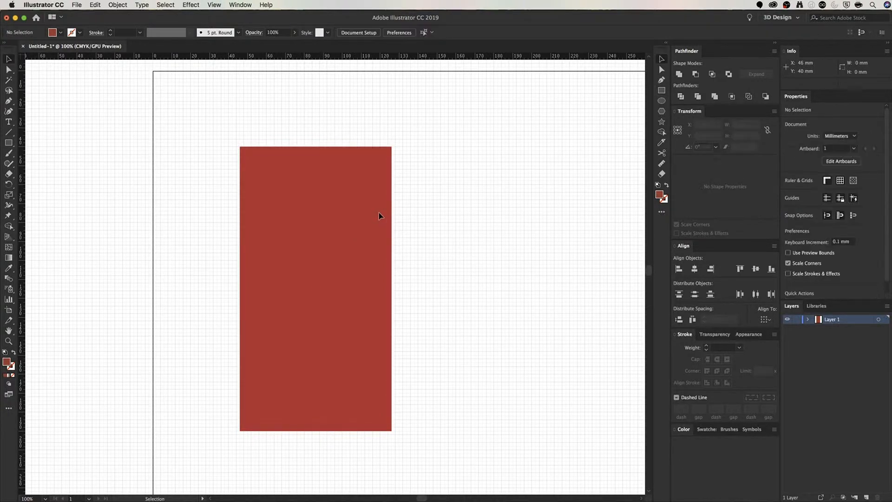
pyautogui.click(376, 175)
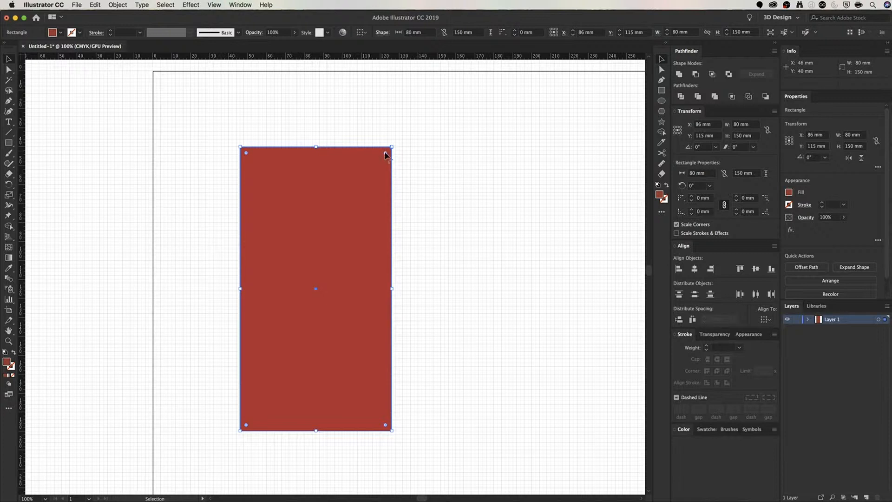
pyautogui.moveTo(385, 152)
pyautogui.mouseDown()
pyautogui.moveTo(377, 170)
pyautogui.moveTo(380, 162)
pyautogui.mouseUp()
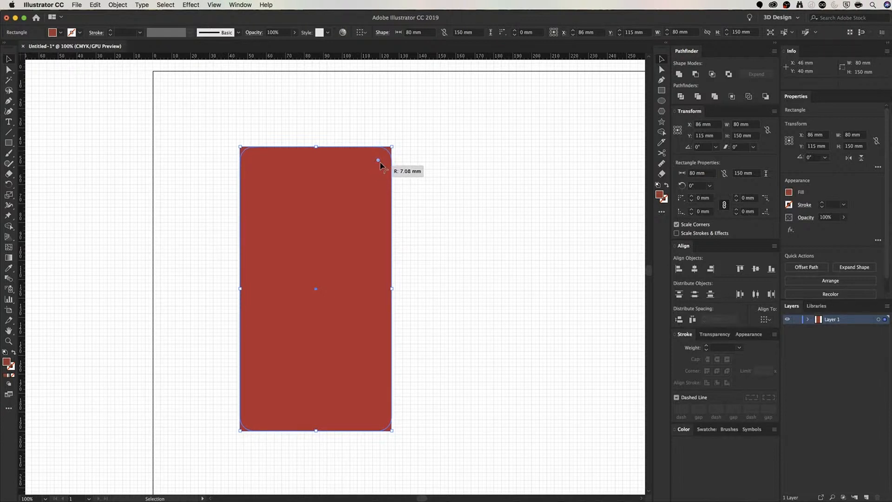
pyautogui.moveTo(380, 165); pyautogui.dragTo(379, 169)
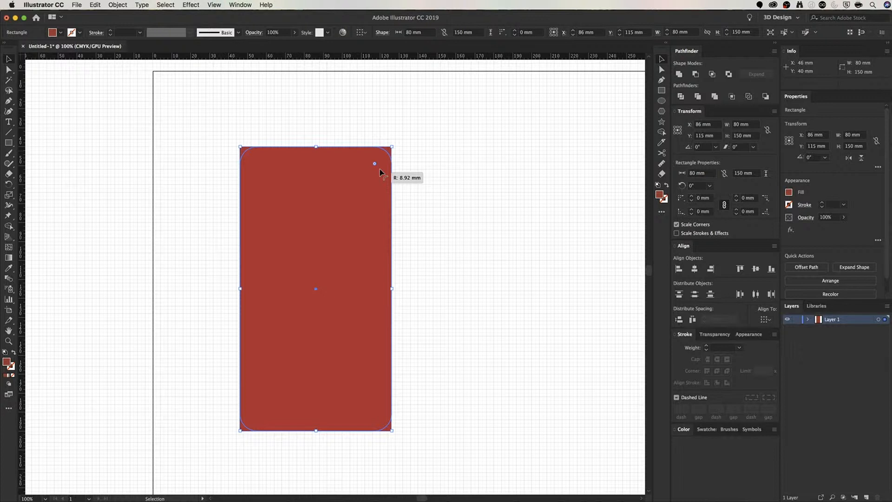
pyautogui.moveTo(380, 172); pyautogui.dragTo(379, 170)
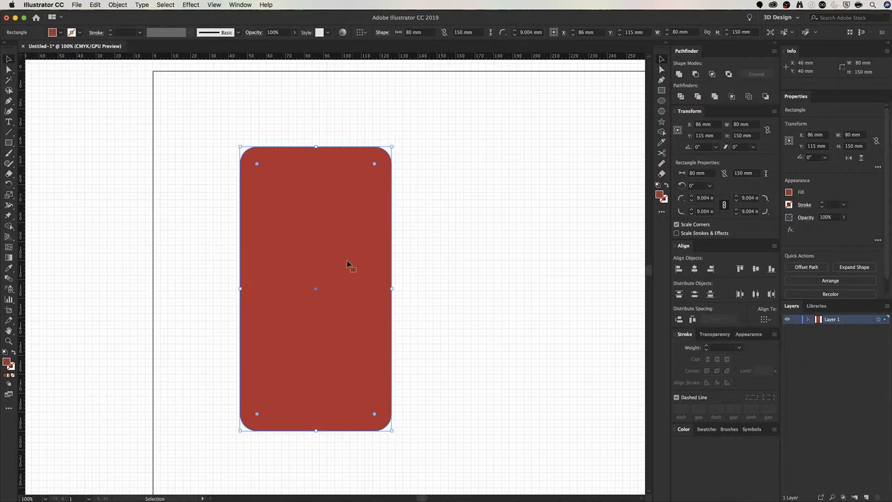
pyautogui.click(412, 215)
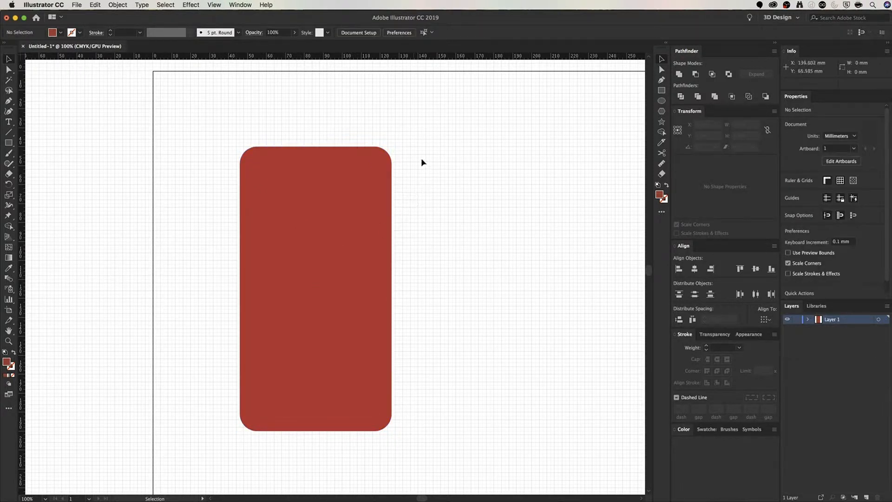
# Create a 10 × 150 mm rectangle just right of the rounded one, aligned to its top edge, and round its corners to about 2 mm
pyautogui.press('m')
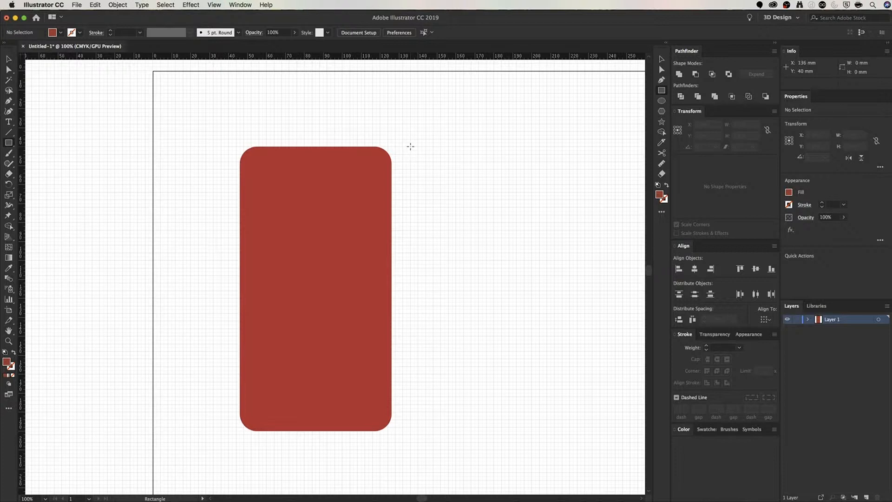
pyautogui.click(410, 147)
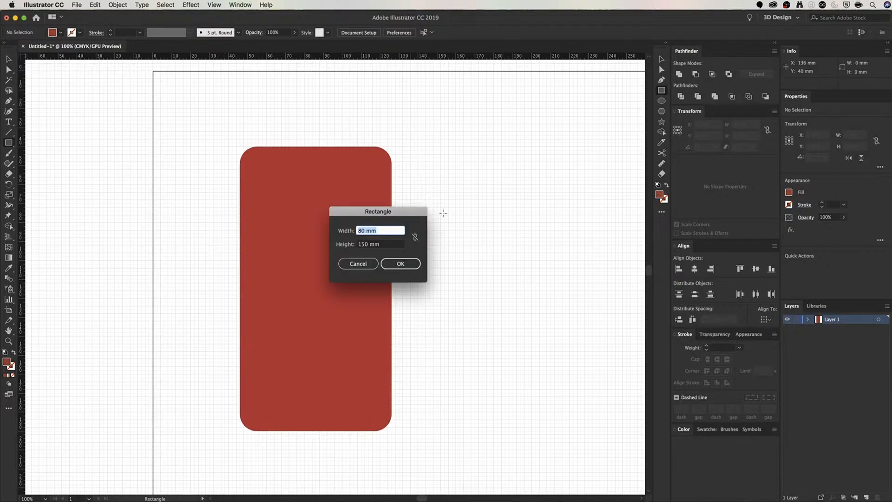
pyautogui.write('10')
pyautogui.press('Tab')
pyautogui.press('Return')
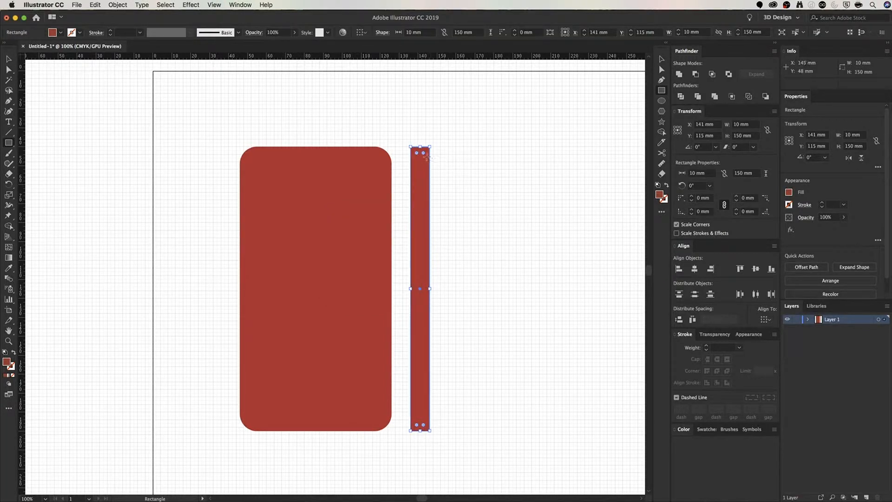
pyautogui.moveTo(425, 156); pyautogui.dragTo(426, 155)
pyautogui.press('super+shift+a')
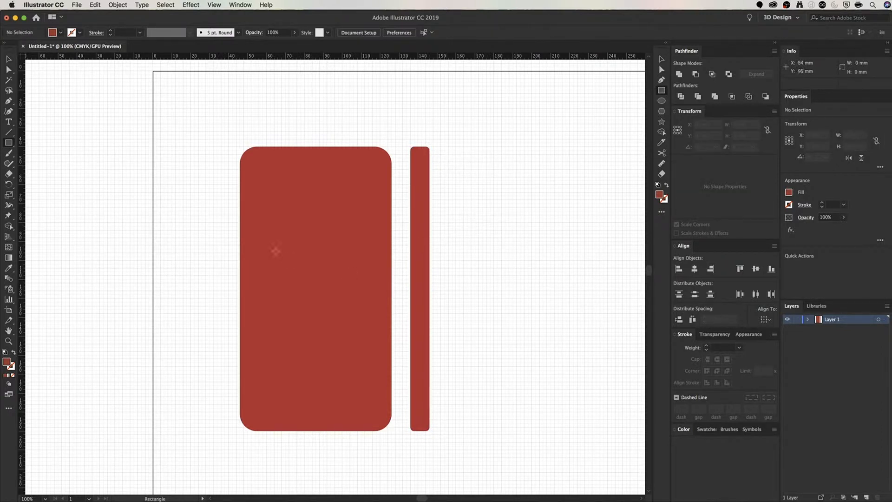
# Move the narrow bar horizontally to the right, away from the large rectangle, so its centre sits at X 227 mm
pyautogui.scroll(-1, 272, 251)
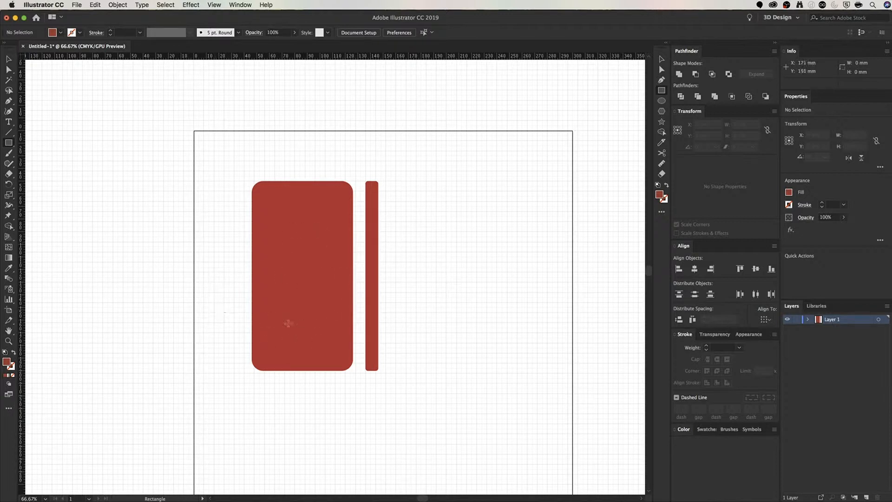
pyautogui.scroll(1, 266, 341)
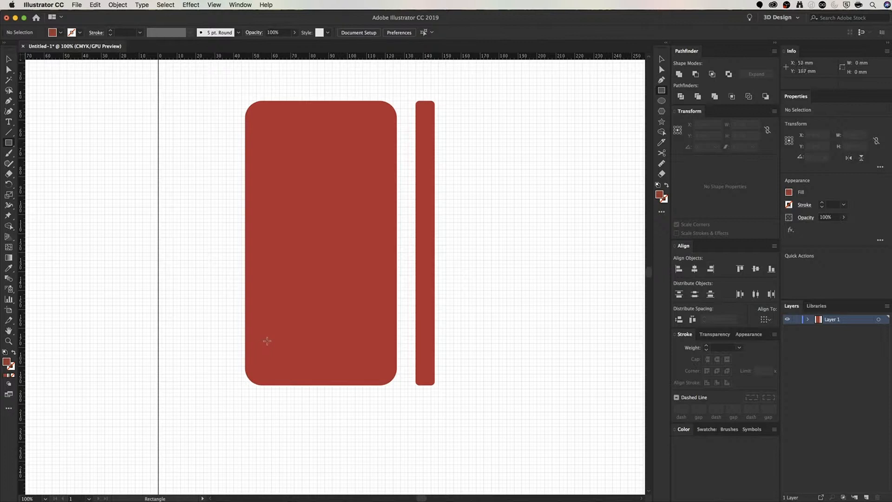
pyautogui.scroll(-2, 267, 341)
pyautogui.press('p')
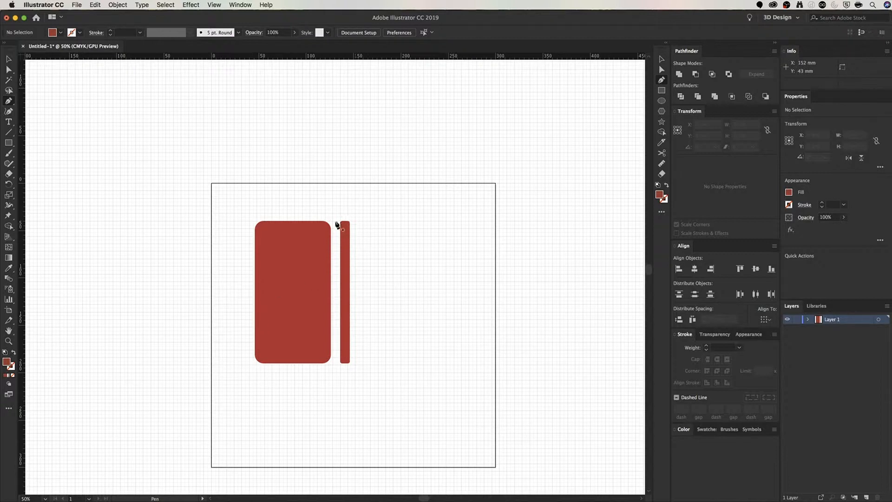
pyautogui.press('v')
pyautogui.moveTo(345, 265); pyautogui.dragTo(426, 265)
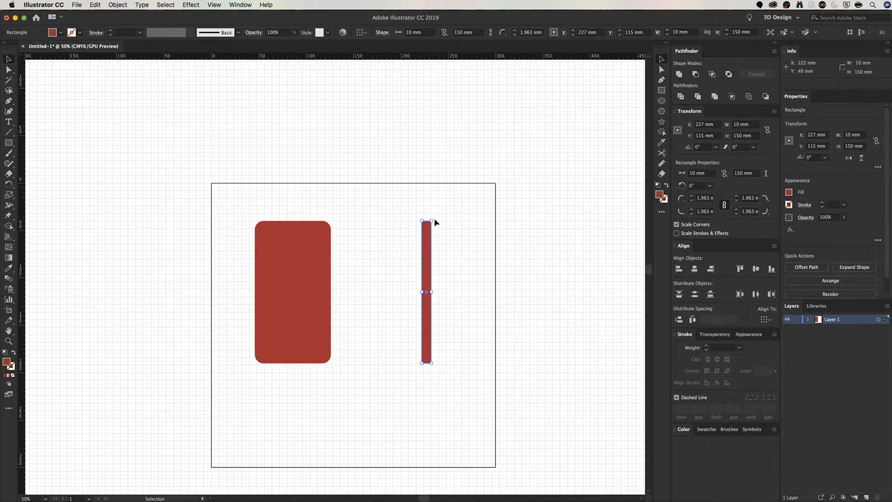
# Tilt the narrow bar counterclockwise, set its rectangle angle to exactly 11°, and deselect it
pyautogui.moveTo(434, 220); pyautogui.dragTo(417, 216)
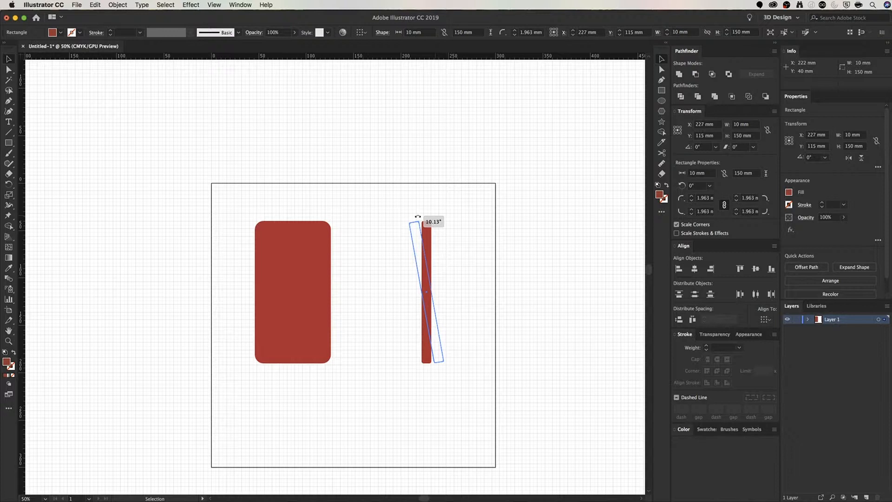
pyautogui.moveTo(417, 216); pyautogui.dragTo(417, 216)
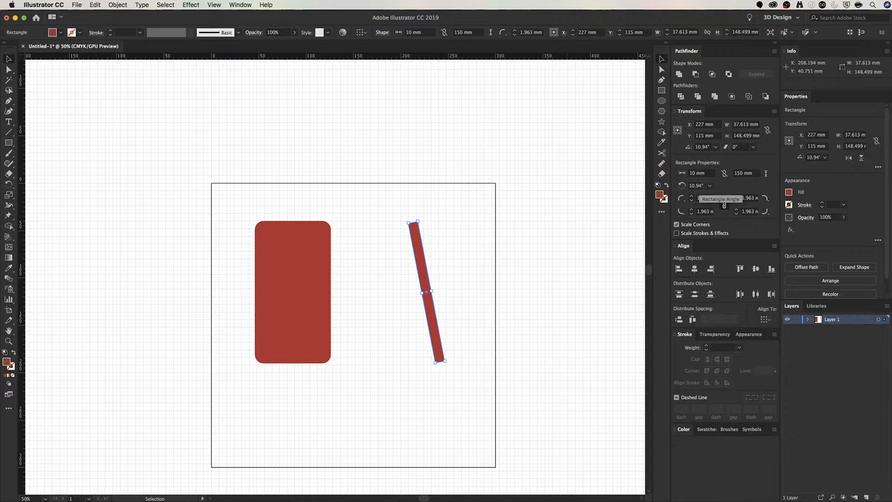
pyautogui.moveTo(704, 186); pyautogui.dragTo(677, 186)
pyautogui.write('11')
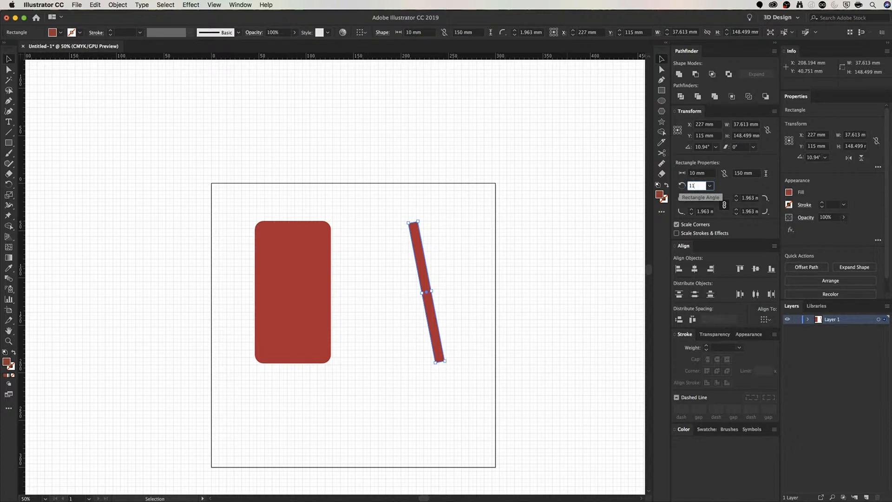
pyautogui.press('Return')
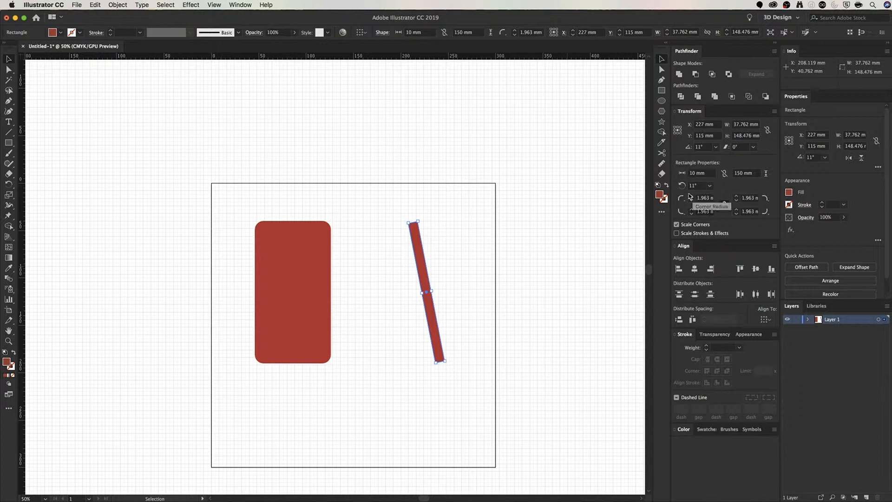
pyautogui.click(436, 283)
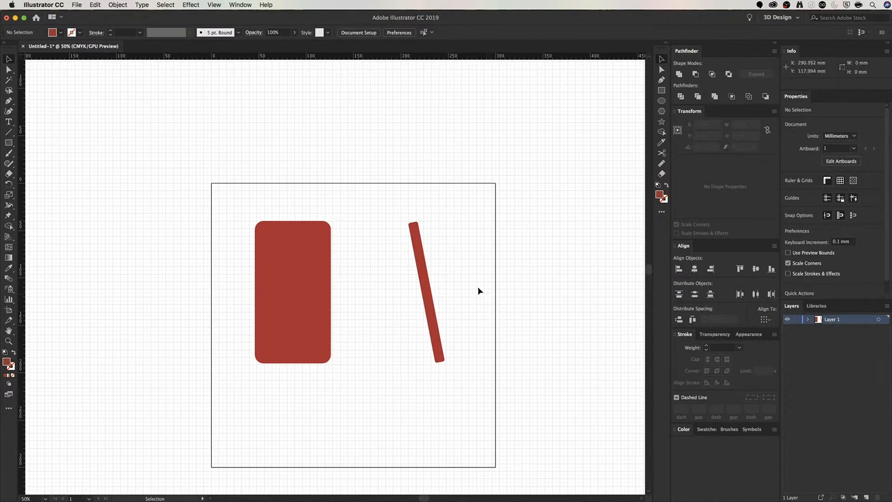
# Start a Pen path for the support's top, back and base through (208, 64), (200, 64), (176, 204) and (263, 204) mm
pyautogui.press('p')
pyautogui.scroll(1, 411, 251)
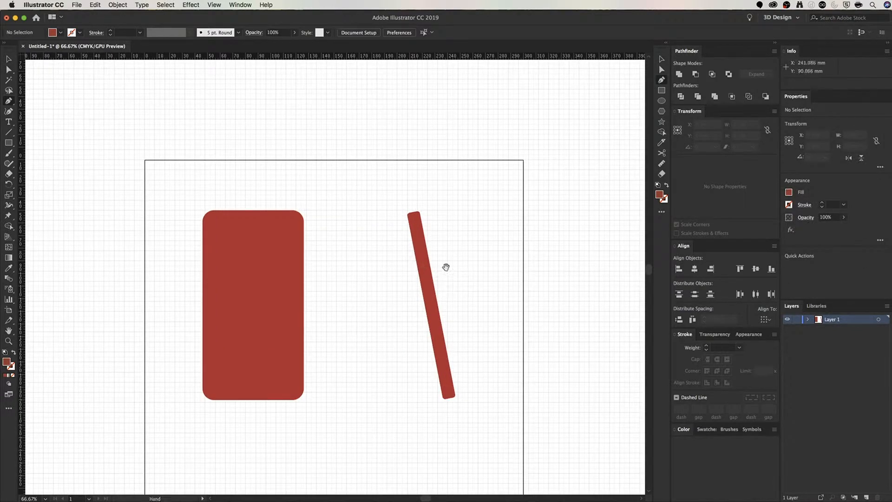
pyautogui.click(407, 240)
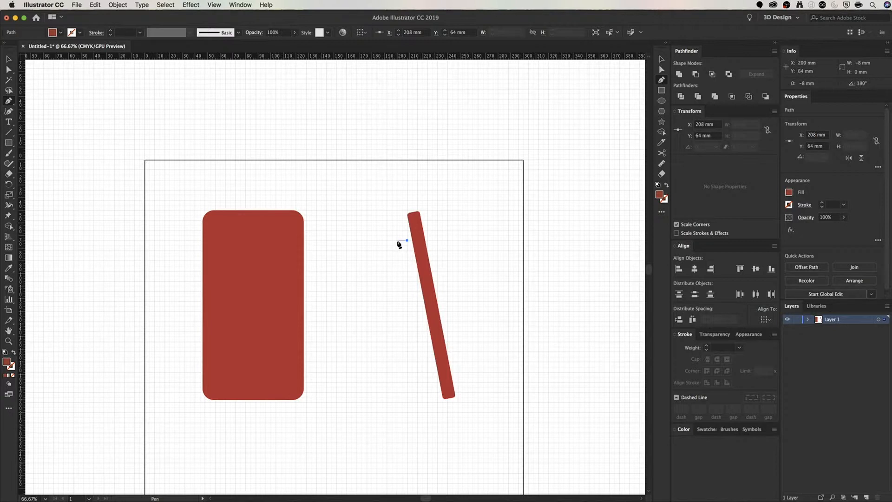
pyautogui.scroll(1, 398, 259)
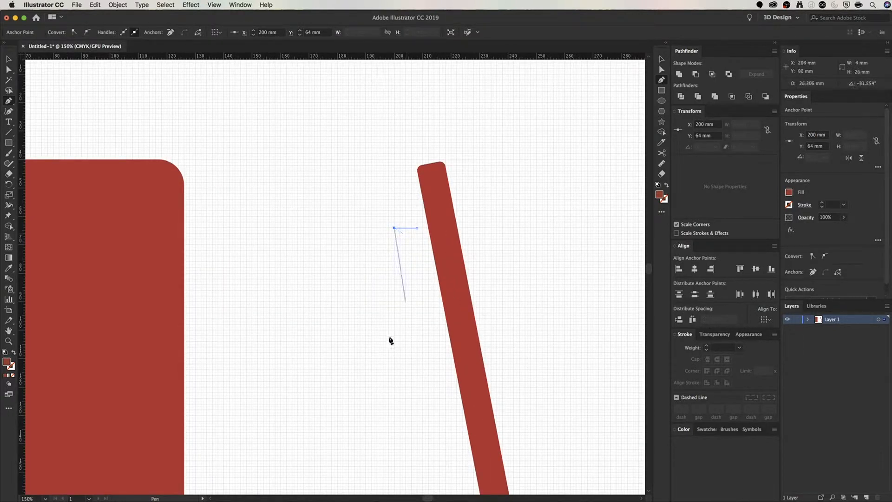
pyautogui.scroll(-1, 380, 325)
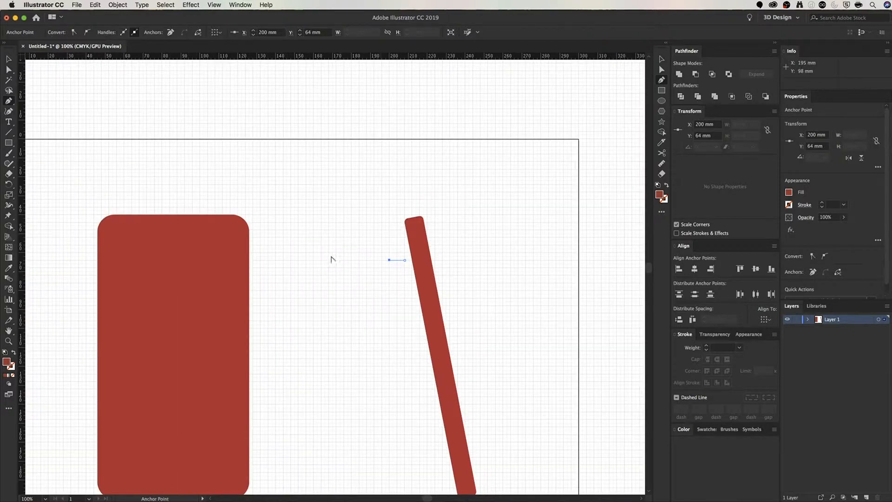
pyautogui.moveTo(350, 285); pyautogui.dragTo(343, 179)
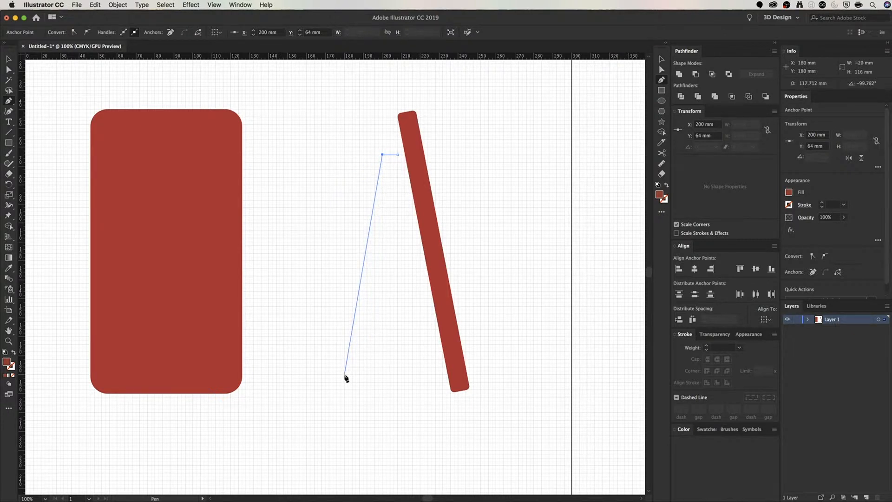
pyautogui.click(336, 420)
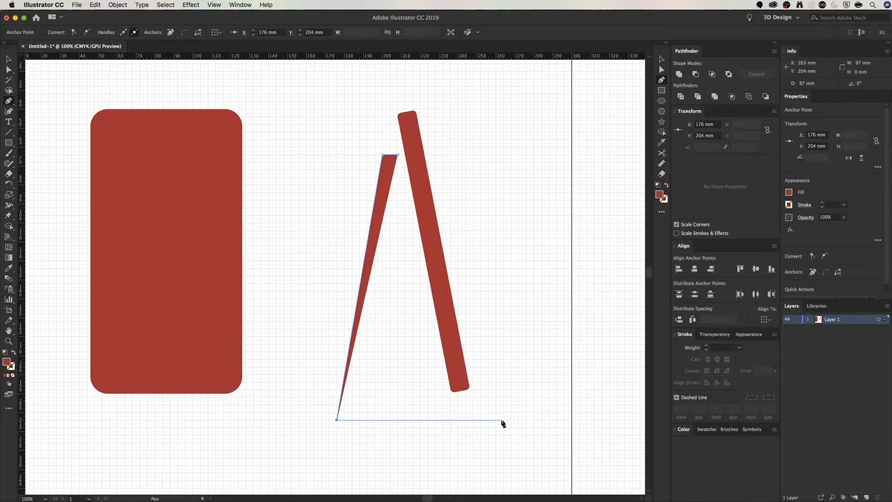
pyautogui.click(502, 420)
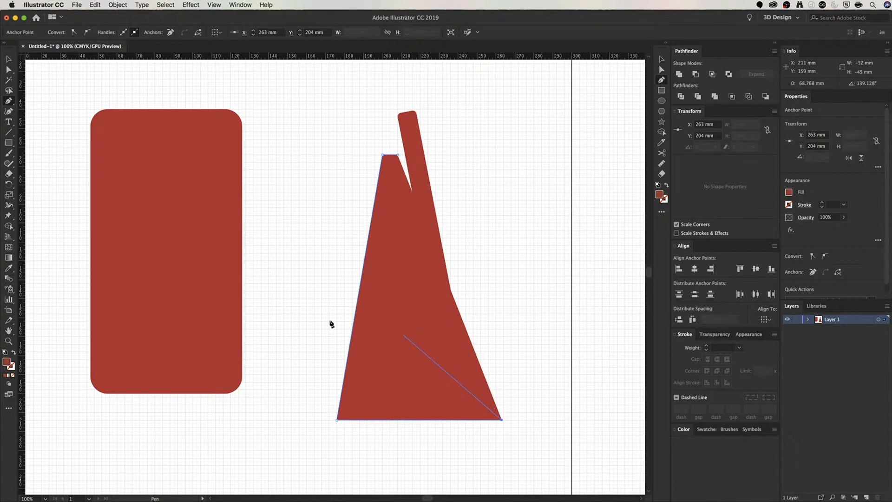
# Swap the path's fill and stroke, and close the outline through (256, 186) and (234, 191) mm back to its starting point
pyautogui.click(14, 354)
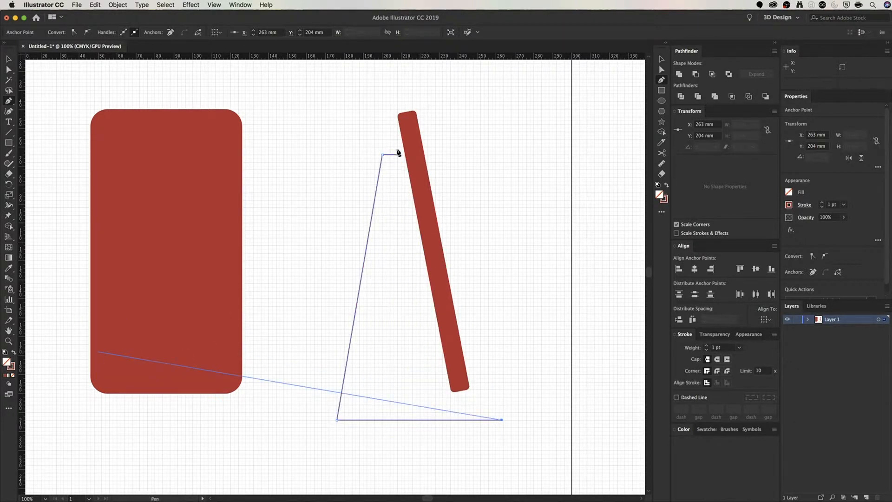
pyautogui.click(488, 386)
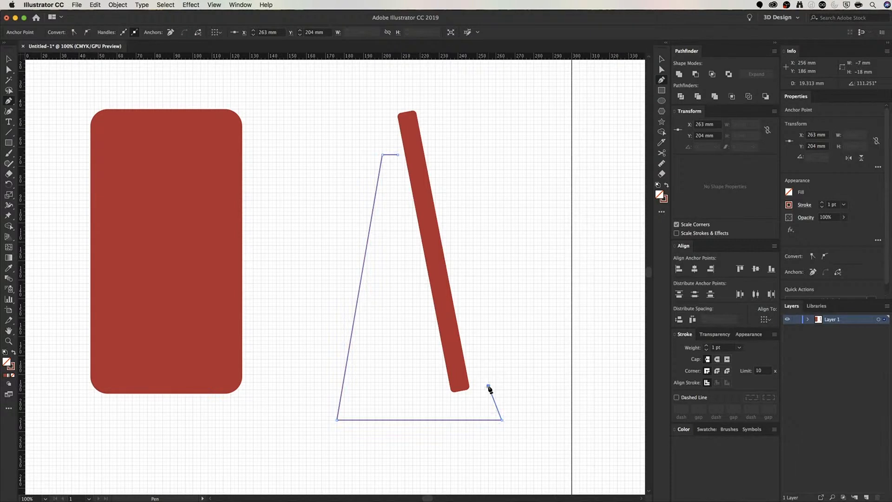
pyautogui.click(446, 396)
pyautogui.click(397, 155)
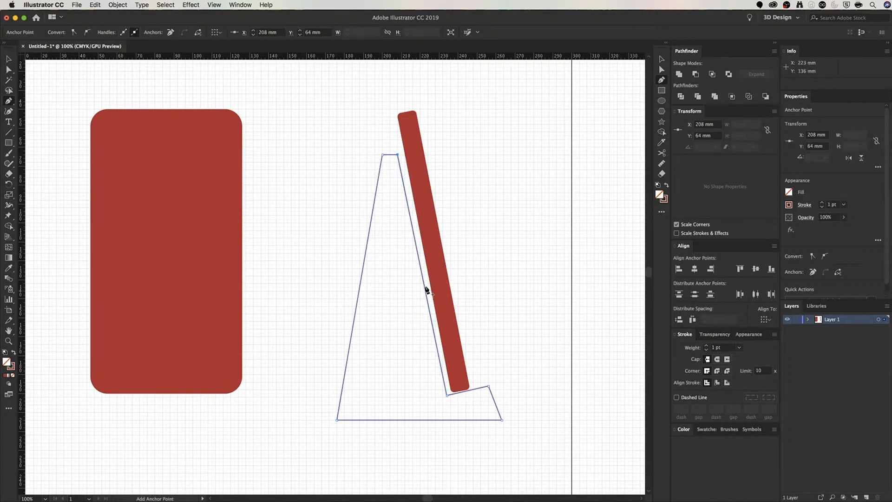
# Nudge the support's top anchor nearest the bar 1 mm towards it, to X 209 mm
pyautogui.scroll(1, 403, 144)
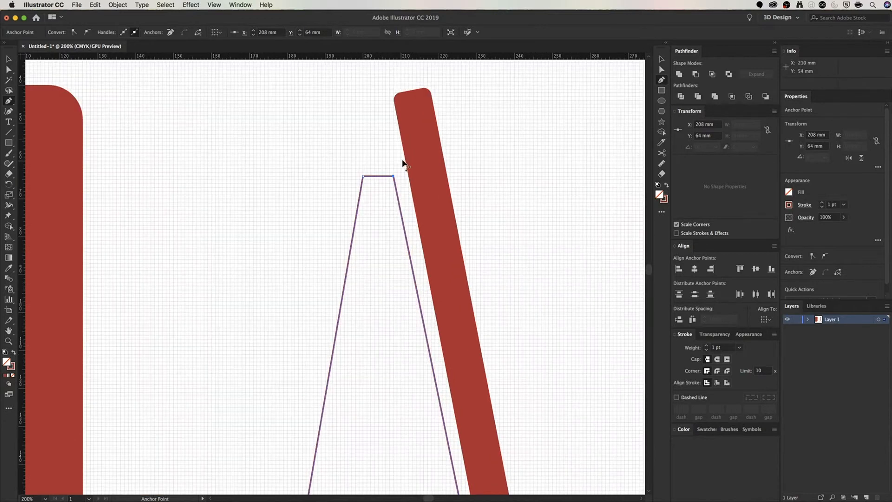
pyautogui.press('a')
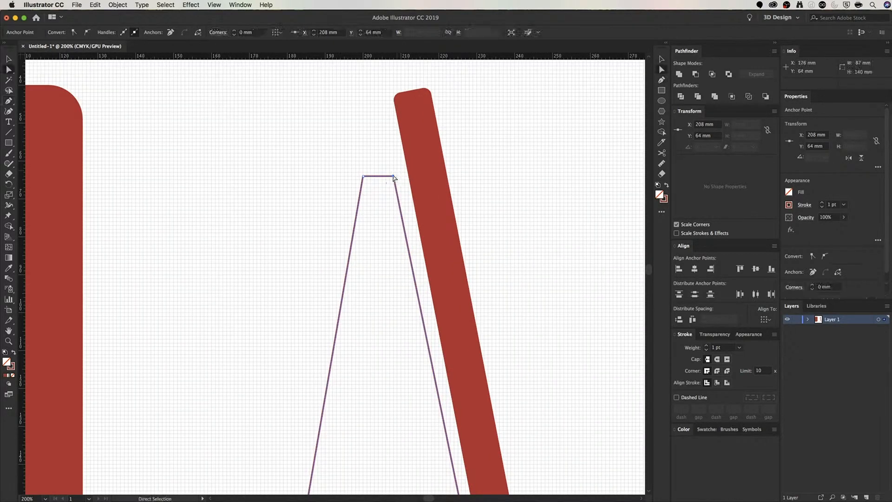
pyautogui.click(400, 145)
pyautogui.click(393, 177)
pyautogui.press('Right')
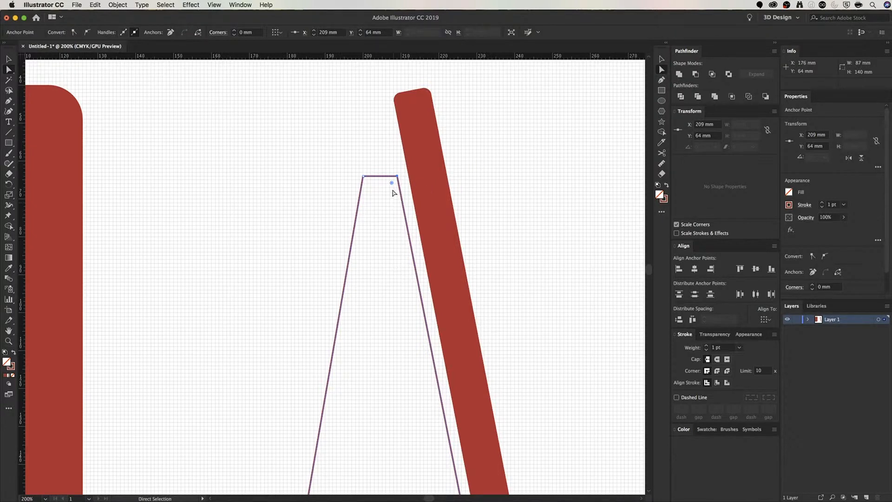
# Round both top corners of the support outline to about 5.4 mm
pyautogui.scroll(-1, 396, 179)
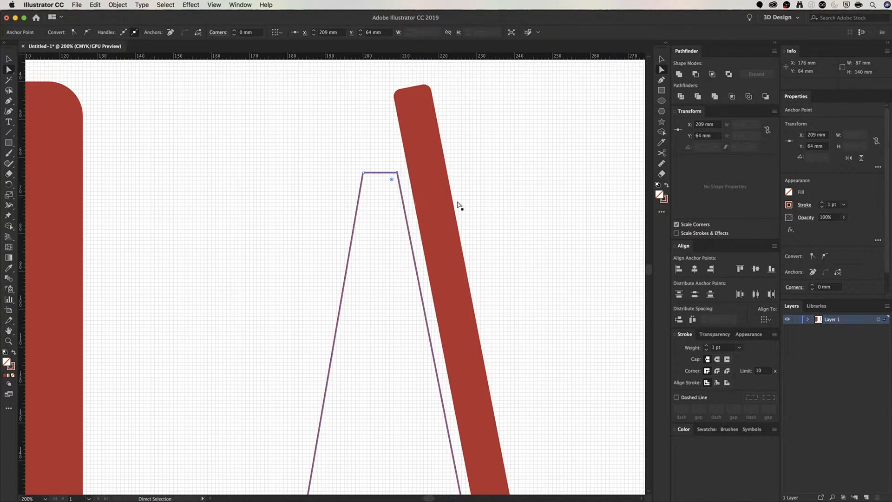
pyautogui.scroll(-1, 463, 205)
pyautogui.scroll(-1, 463, 204)
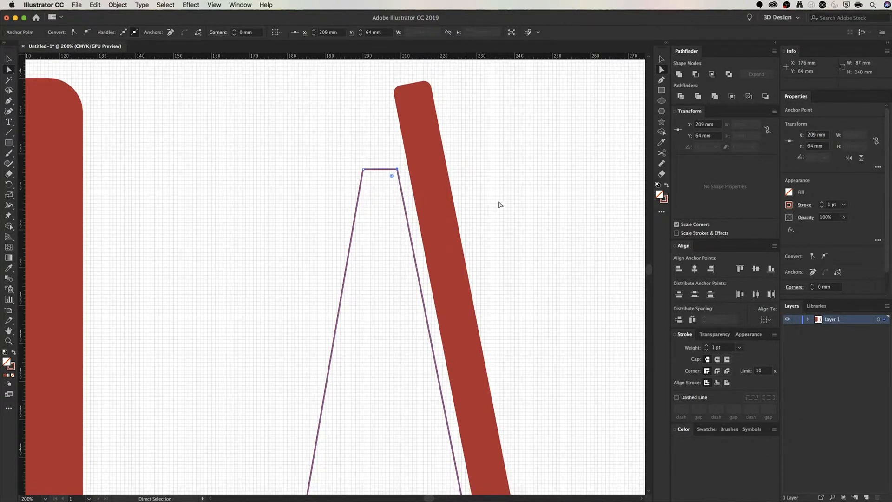
pyautogui.moveTo(493, 183); pyautogui.dragTo(479, 196)
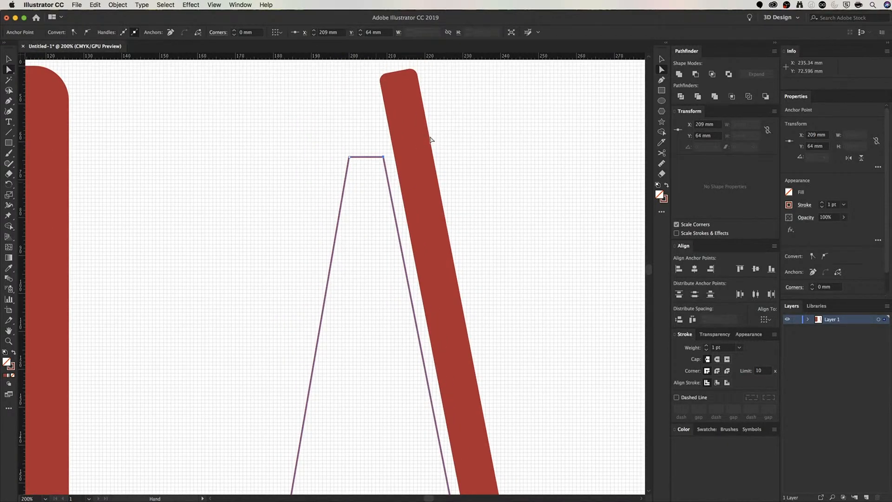
pyautogui.scroll(-1, 281, 164)
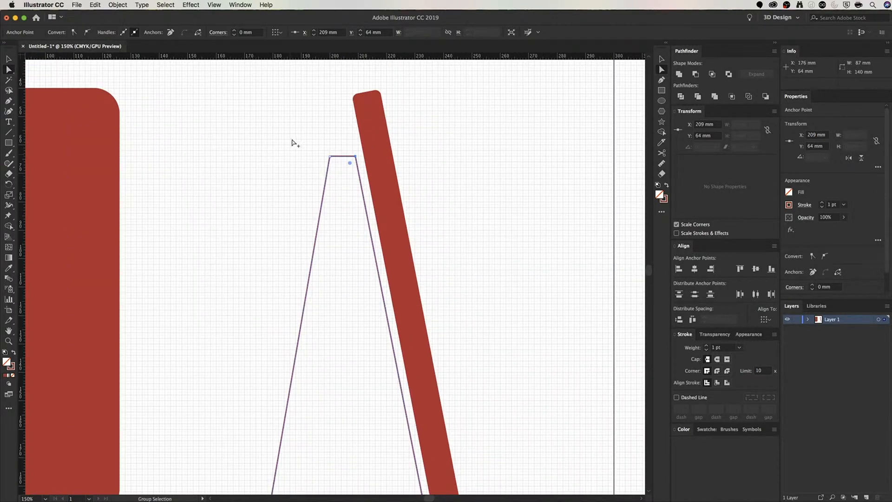
pyautogui.scroll(-1, 302, 144)
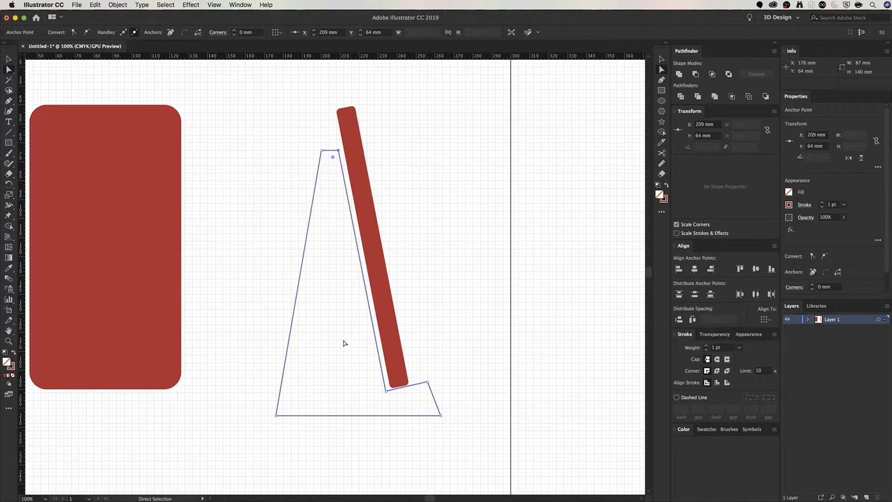
pyautogui.click(322, 151)
pyautogui.click(328, 150)
pyautogui.moveTo(331, 160); pyautogui.dragTo(334, 188)
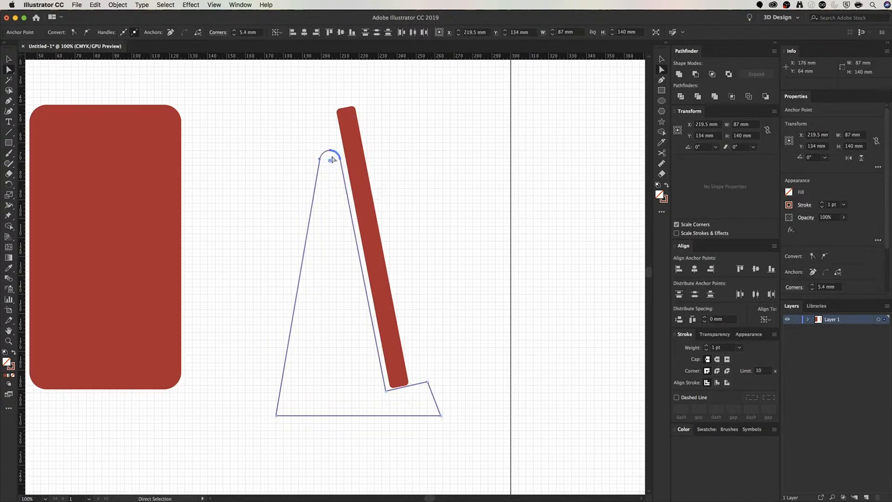
# Round both base corners of the support outline together, with a corner radius of 5 mm
pyautogui.click(276, 416)
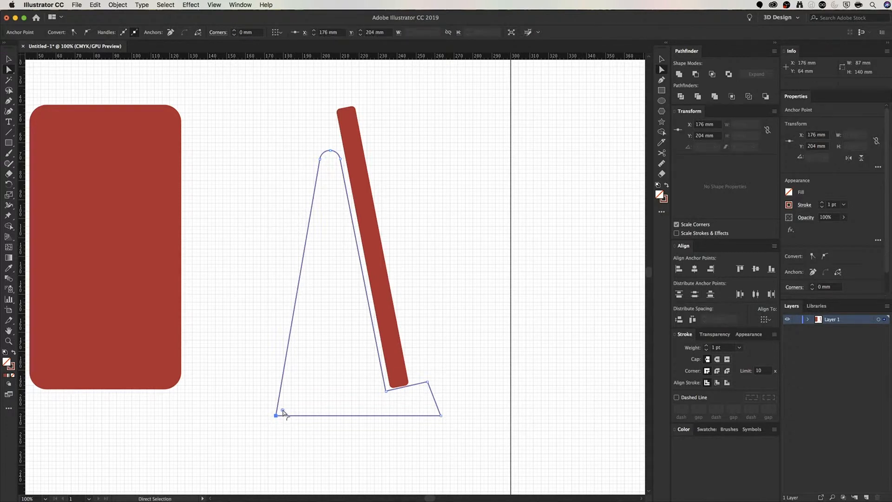
pyautogui.moveTo(283, 412); pyautogui.dragTo(291, 409)
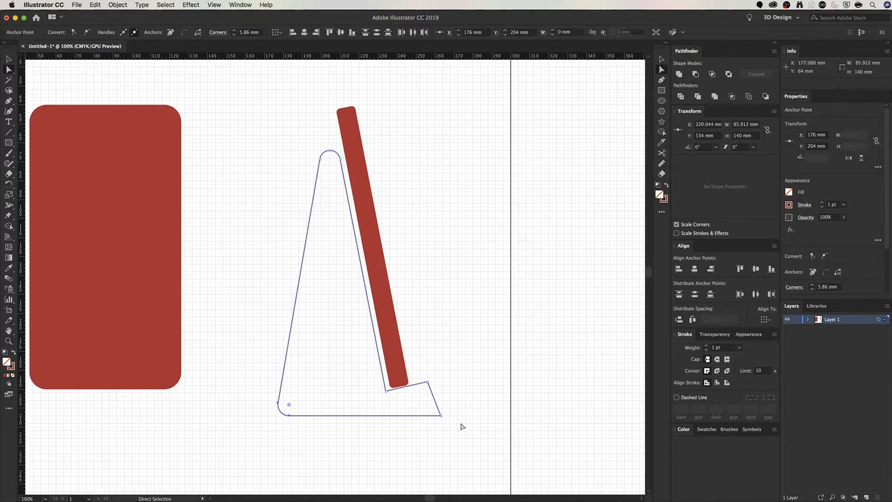
pyautogui.press('super+z')
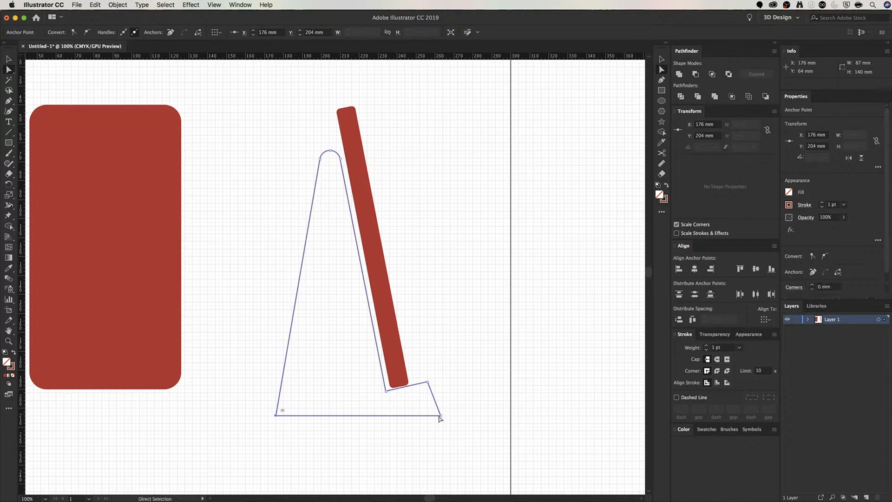
pyautogui.click(439, 417)
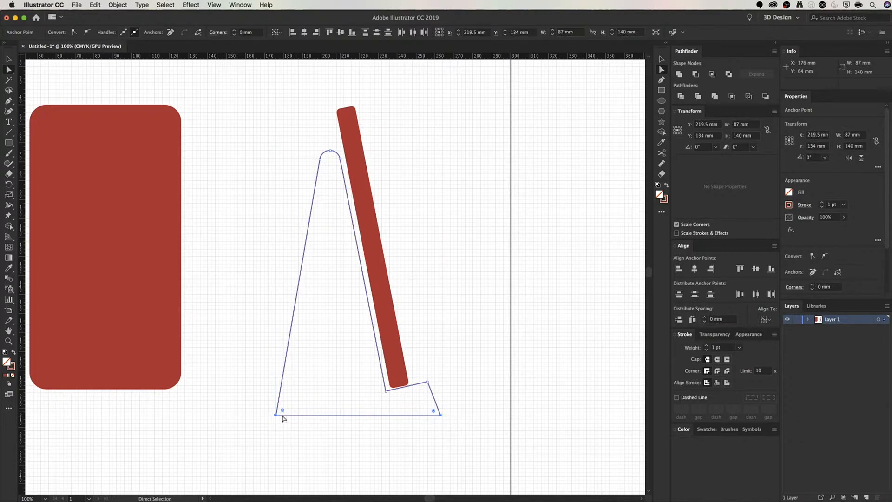
pyautogui.moveTo(283, 410); pyautogui.dragTo(291, 411)
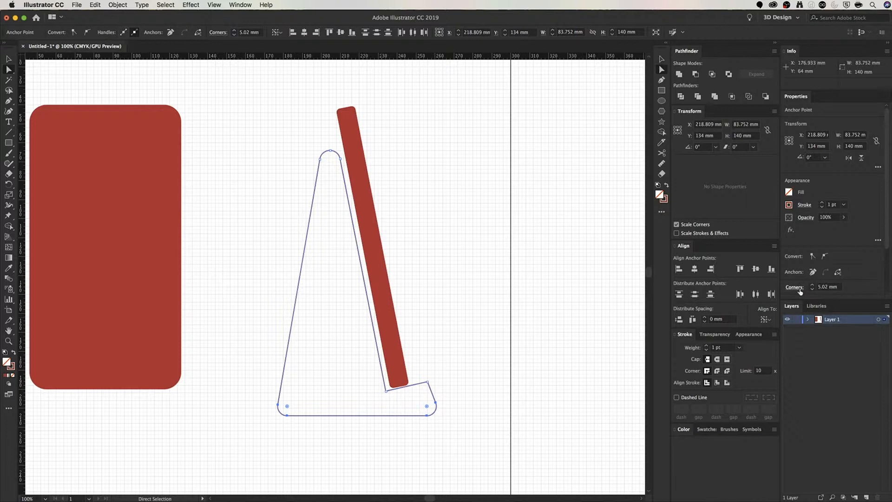
pyautogui.moveTo(827, 288); pyautogui.dragTo(817, 288)
pyautogui.write('5mm')
pyautogui.press('Return')
# Round the upper corner of the support's front lip to a radius of 2.5 mm
pyautogui.moveTo(428, 382); pyautogui.dragTo(428, 383)
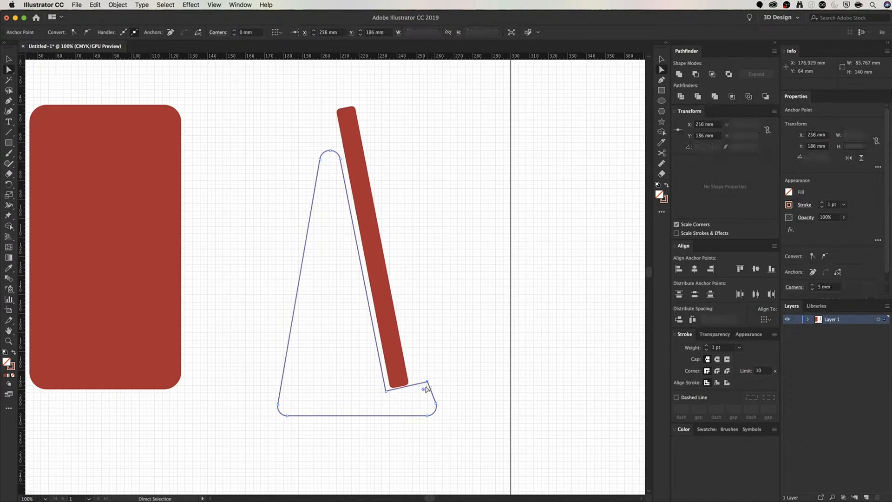
pyautogui.click(832, 287)
pyautogui.write('2.5')
pyautogui.press('Return')
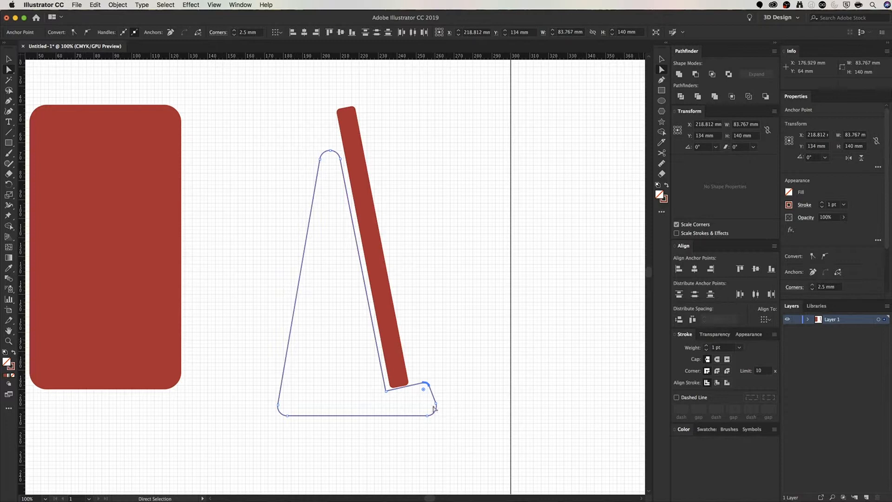
# Round the inner corner under the bar's lower end to 2.5 mm and deselect the outline
pyautogui.click(386, 392)
pyautogui.click(819, 287)
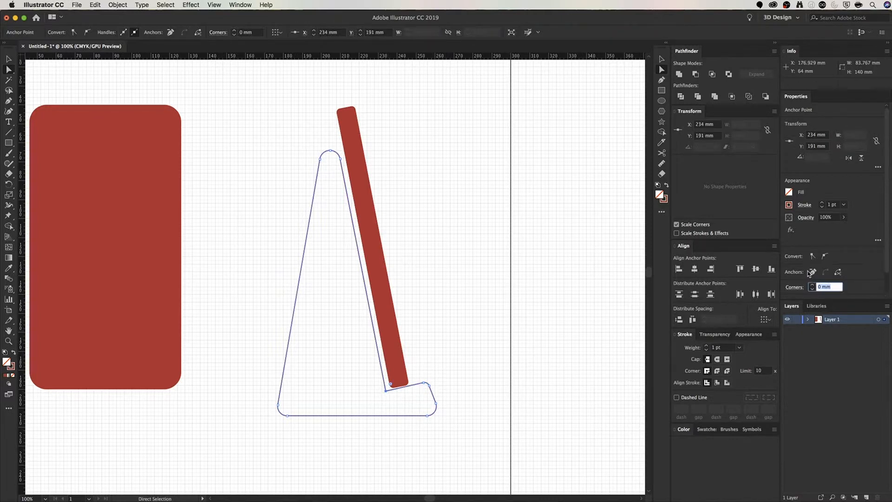
pyautogui.write('2.5')
pyautogui.press('Return')
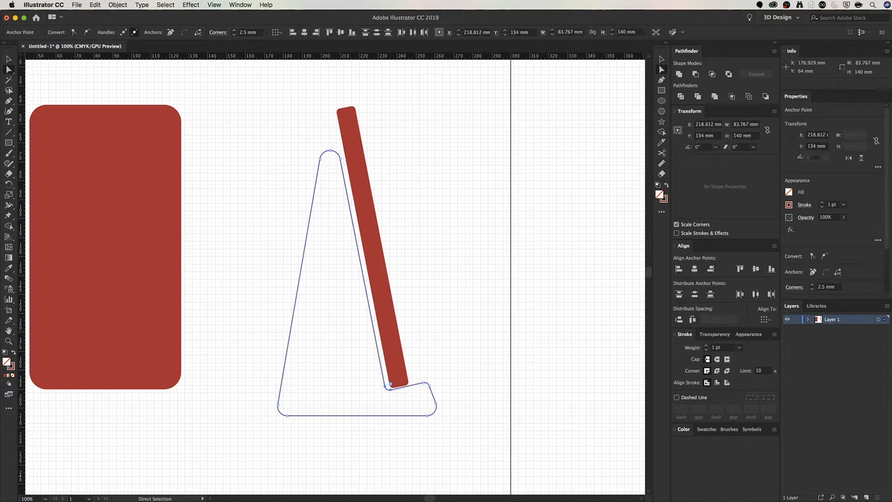
pyautogui.click(428, 214)
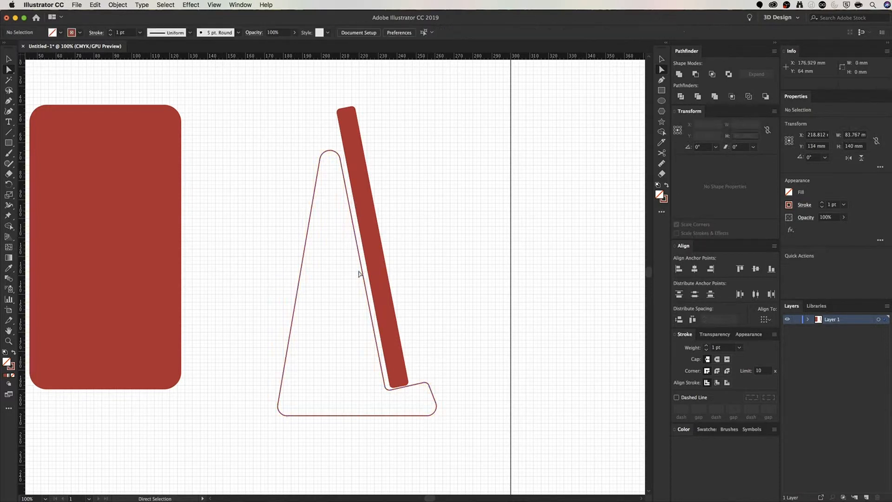
# Select the whole support outline and locate the Offset Path command
pyautogui.press('v')
pyautogui.click(350, 416)
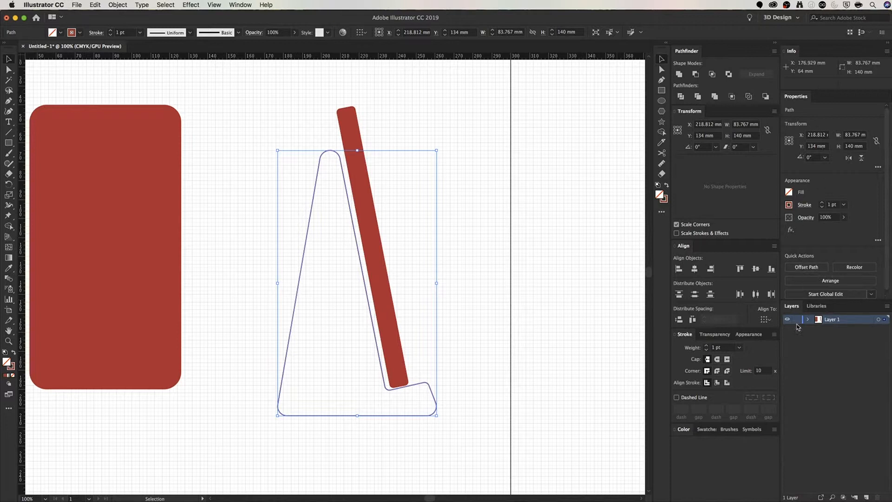
pyautogui.click(117, 4)
pyautogui.moveTo(151, 198)
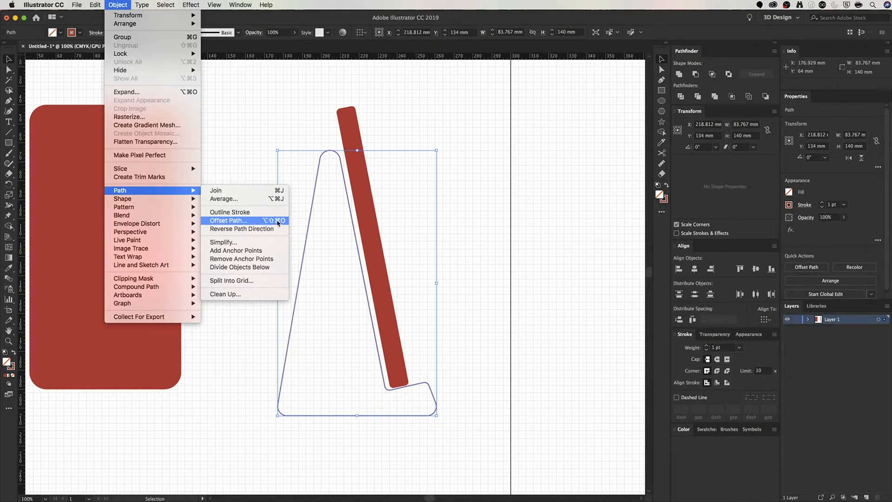
# Look up Offset Path among the menu command keyboard shortcuts, and close the shortcut editor without saving changes
pyautogui.moveTo(89, 7)
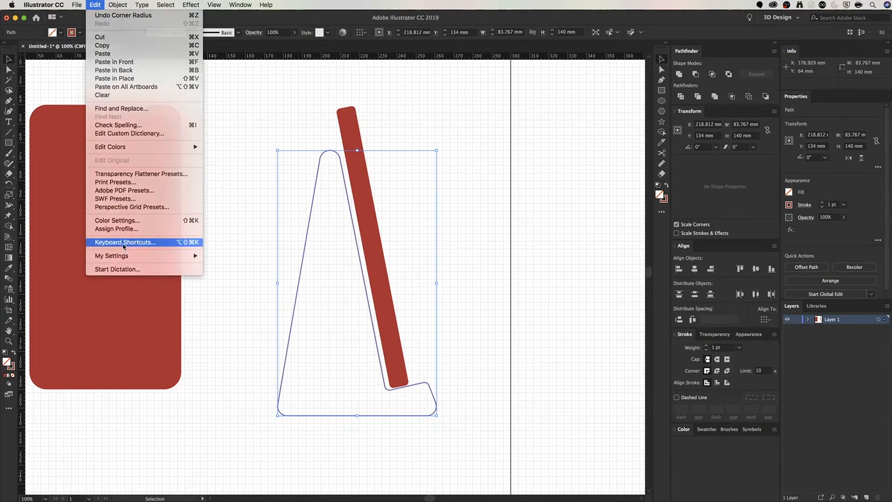
pyautogui.click(124, 242)
pyautogui.moveTo(655, 176); pyautogui.dragTo(459, 174)
pyautogui.click(446, 210)
pyautogui.click(442, 223)
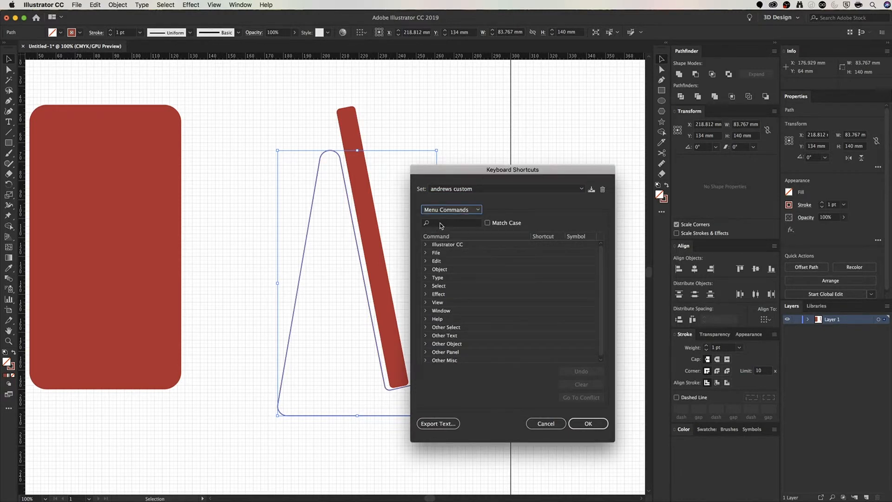
pyautogui.click(440, 223)
pyautogui.write('offet')
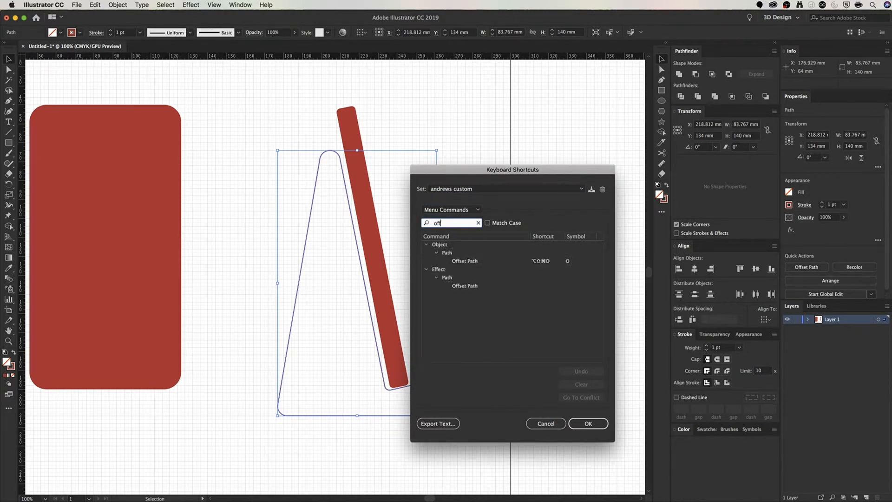
pyautogui.press('BackSpace')
pyautogui.press('BackSpace')
pyautogui.write('se')
pyautogui.click(545, 423)
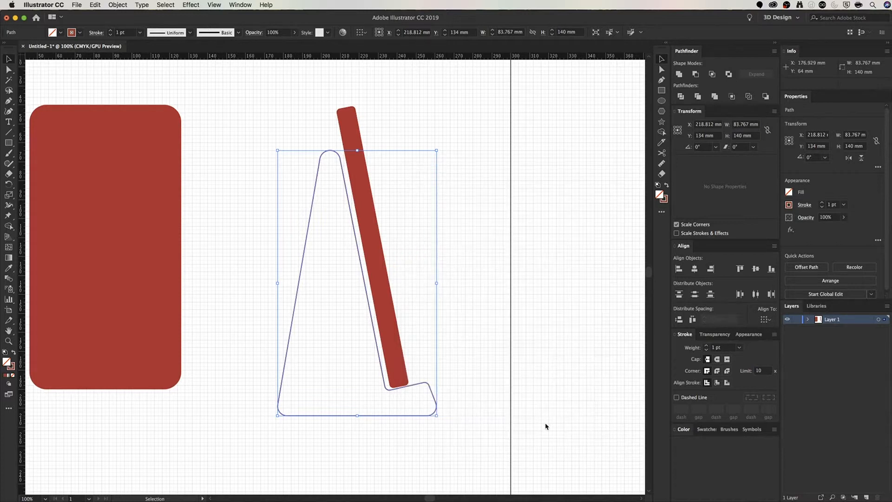
# Set up an Offset Path on the whole support outline with preview enabled and an offset of 4 mm
pyautogui.click(467, 401)
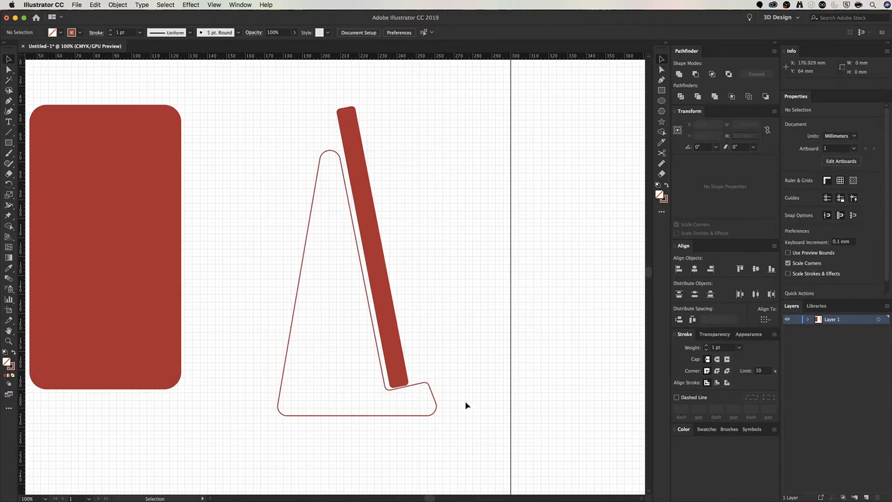
pyautogui.click(432, 396)
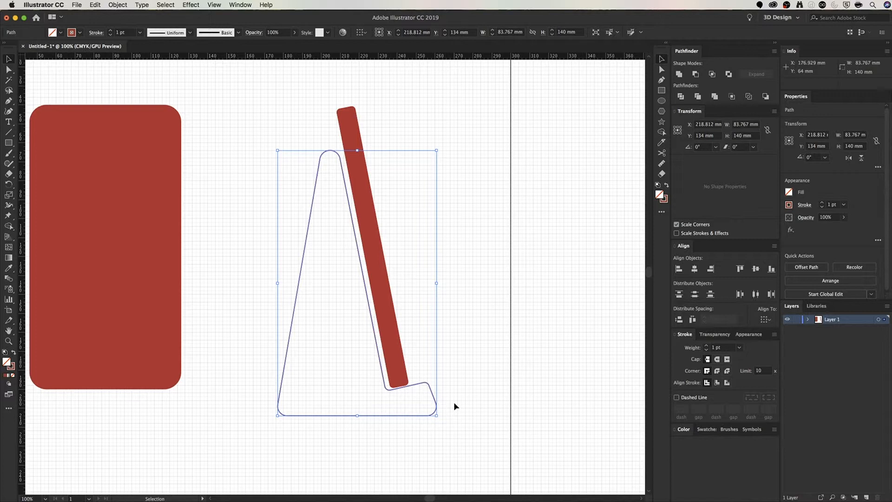
pyautogui.press('a')
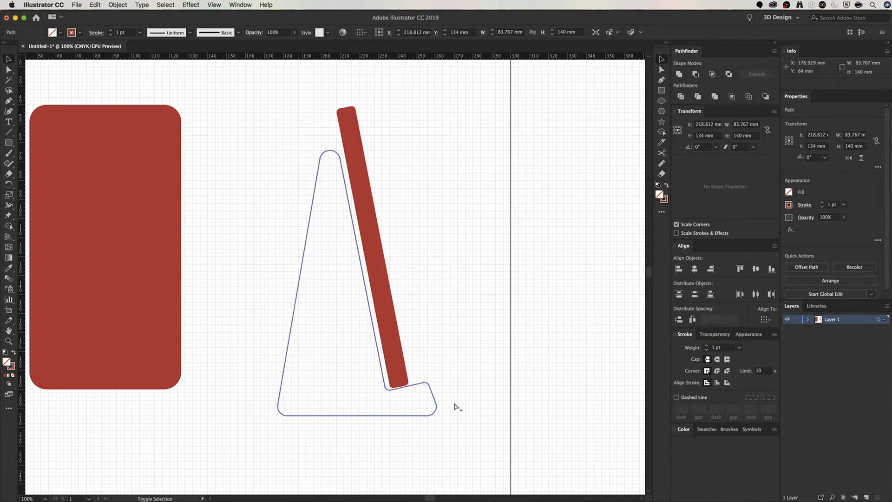
pyautogui.press('alt+shift+super+o')
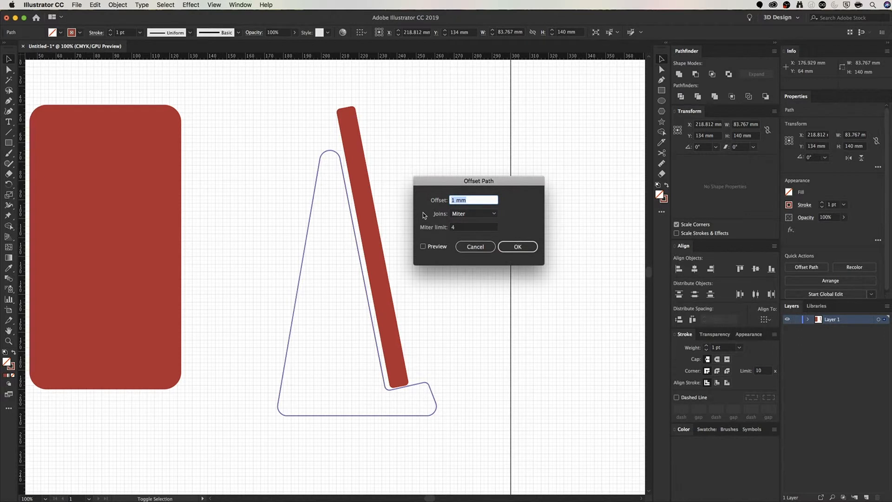
pyautogui.click(423, 246)
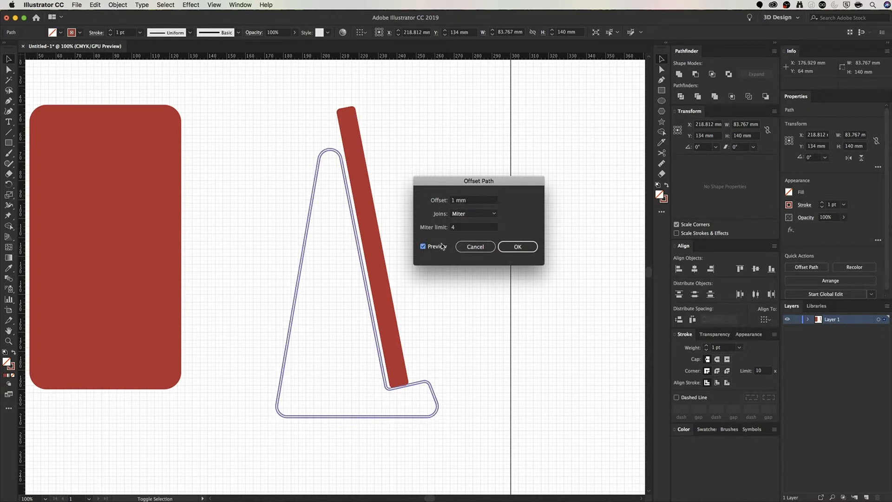
pyautogui.moveTo(476, 201); pyautogui.dragTo(437, 200)
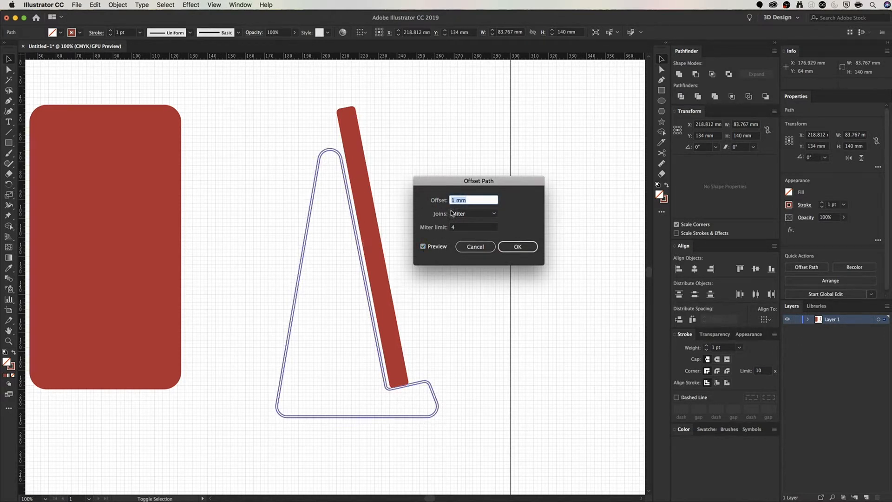
pyautogui.write('4mm')
pyautogui.press('Tab')
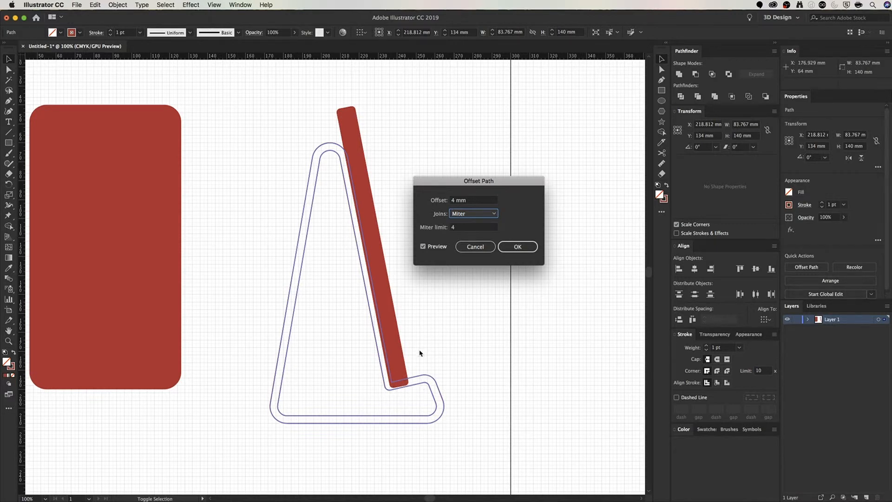
# Try an inward offset of -4 mm on the support outline
pyautogui.click(451, 199)
pyautogui.write('-')
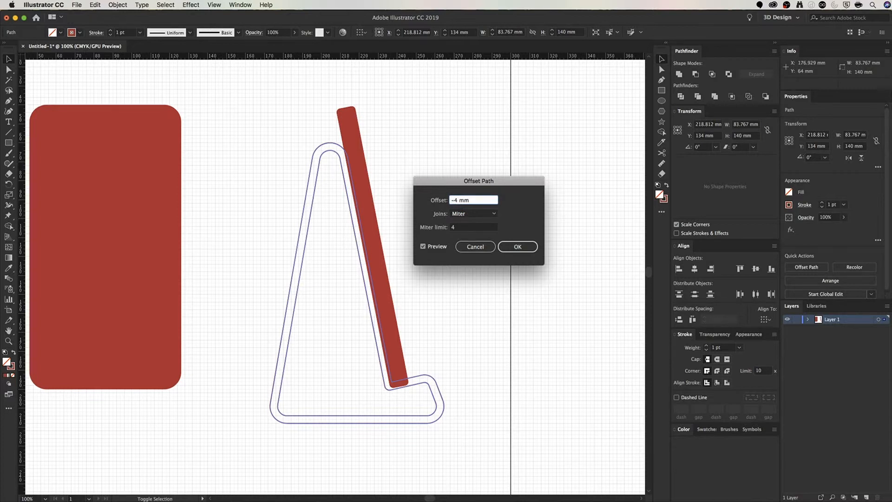
pyautogui.press('Tab')
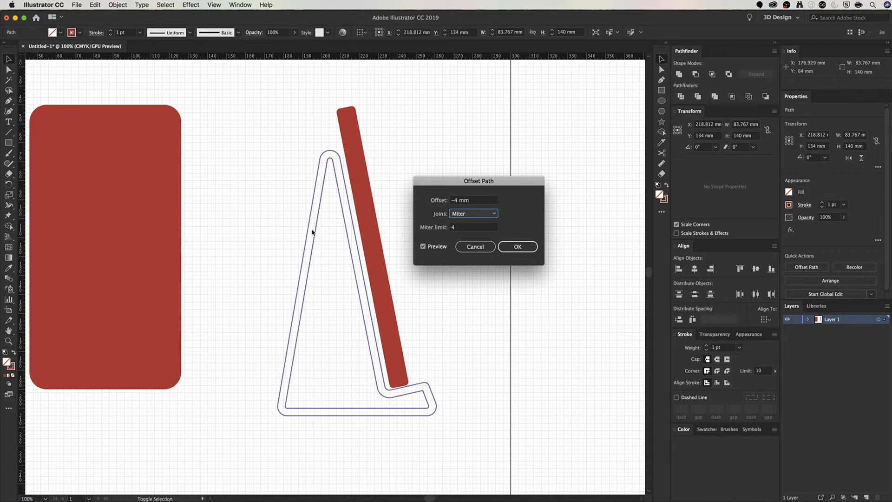
# Set the offset to 4 mm outward and create the offset outline around the support
pyautogui.click(457, 201)
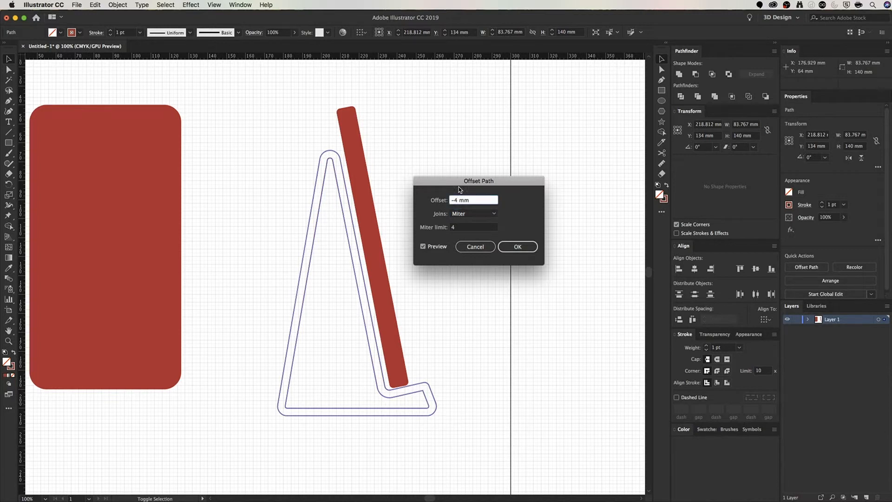
pyautogui.press('BackSpace')
pyautogui.press('Tab')
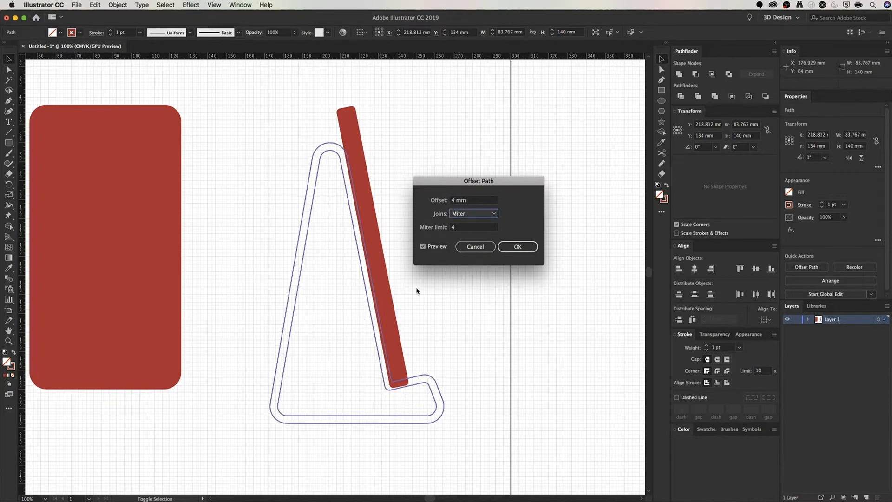
pyautogui.click(517, 247)
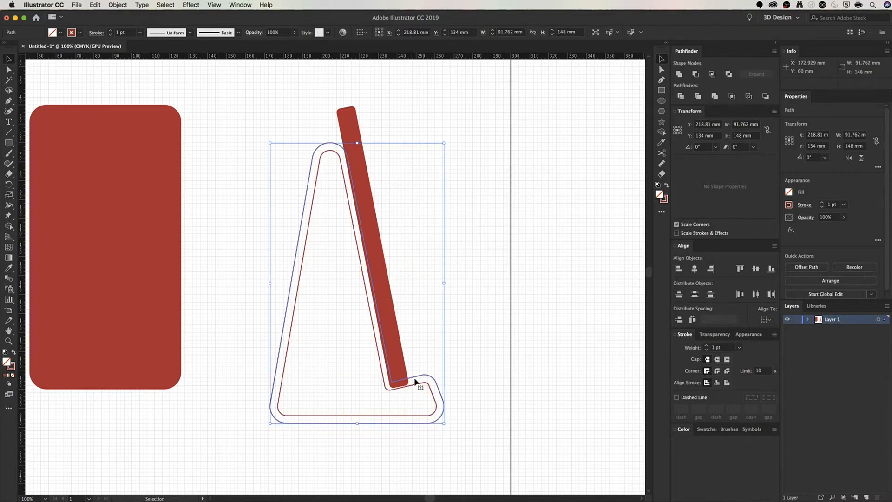
# Reposition the tilted bar just outside the new outer outline, resting along its slope and above its front lip, and deselect it
pyautogui.moveTo(397, 354); pyautogui.dragTo(404, 339)
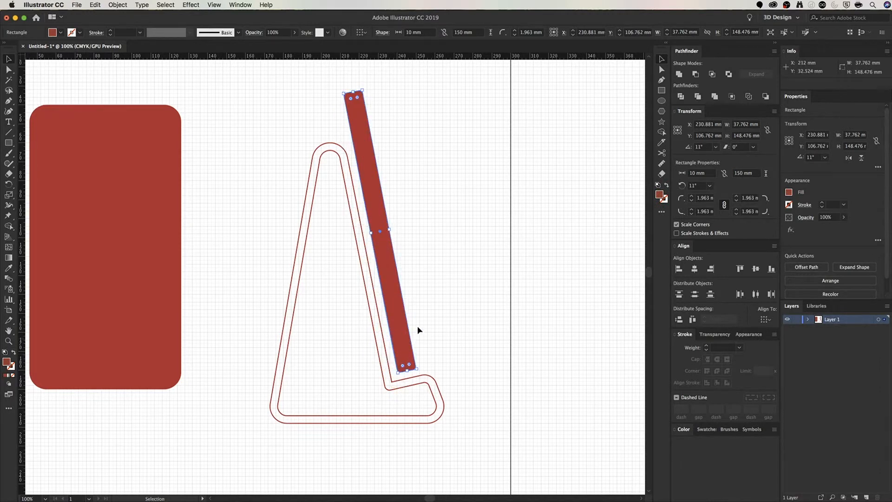
pyautogui.hotkey('shift', 'Down')
pyautogui.hotkey('shift', 'Down')
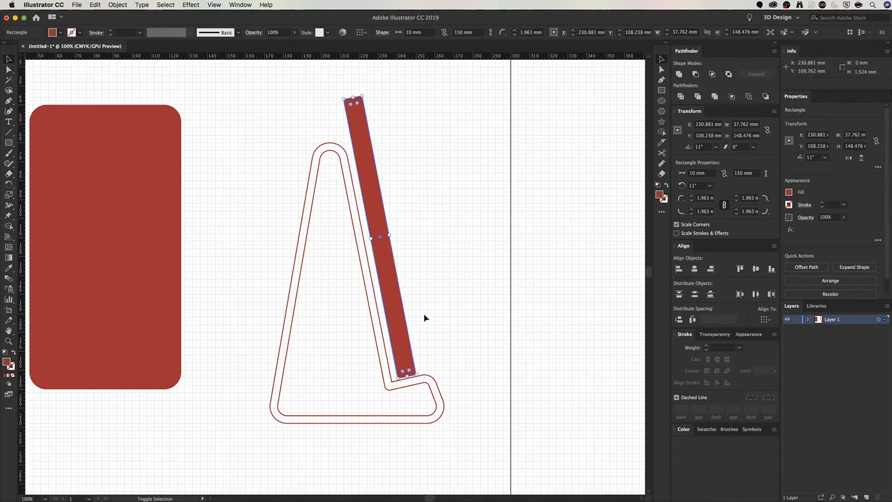
pyautogui.hotkey('shift', 'Down')
pyautogui.hotkey('shift', 'Left')
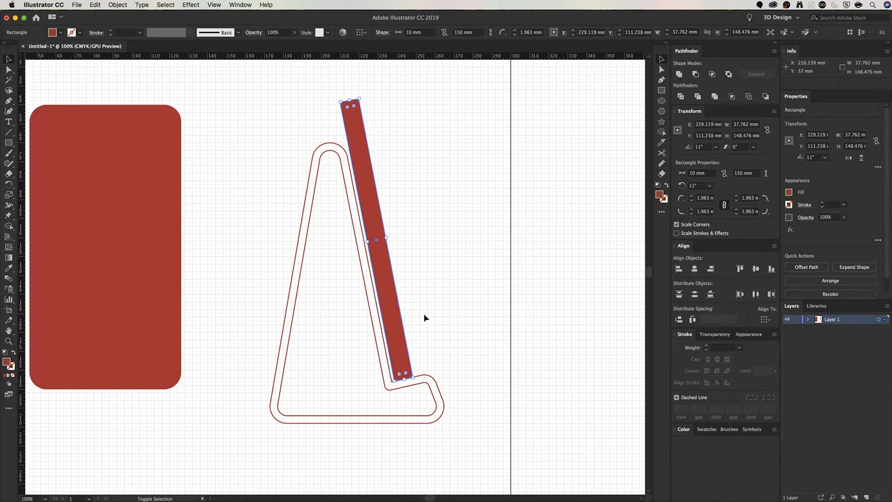
pyautogui.hotkey('shift', 'Up')
pyautogui.press('Left')
pyautogui.press('Left')
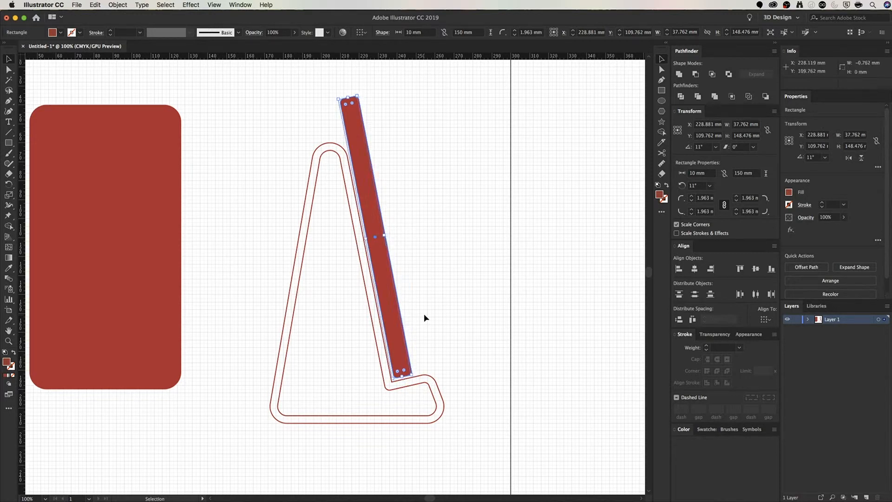
pyautogui.press('Down')
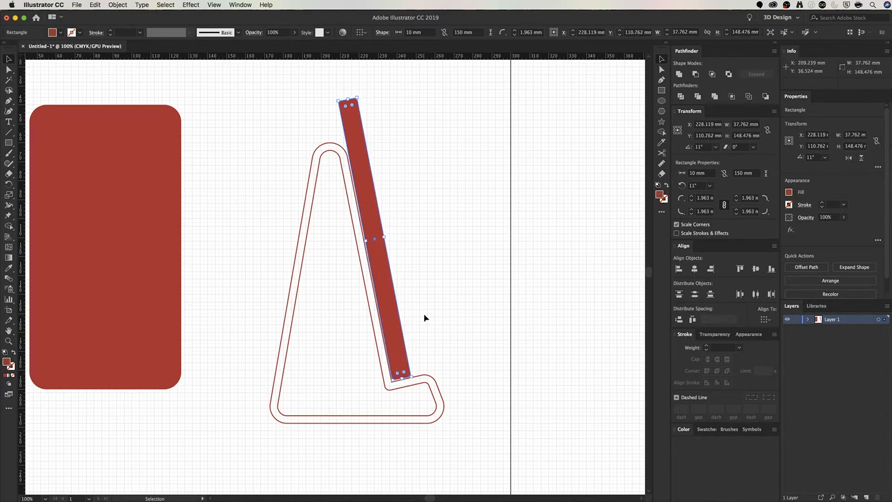
pyautogui.press('Right')
pyautogui.press('Up')
pyautogui.press('Right')
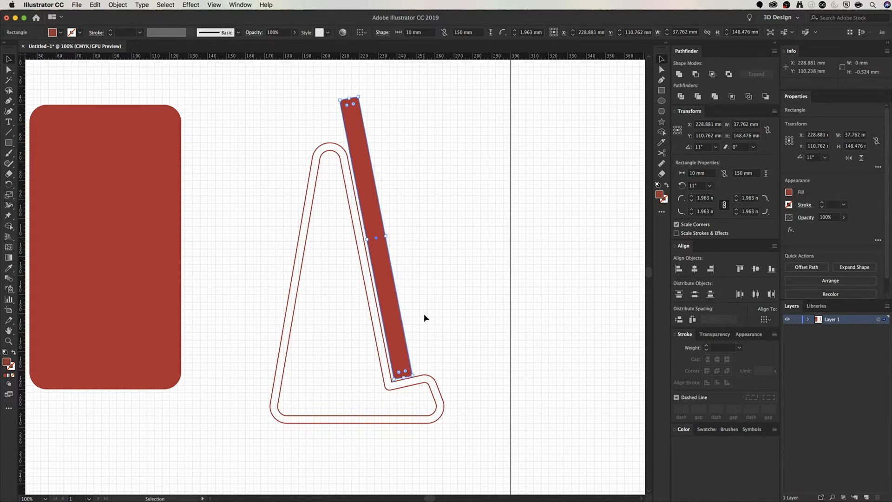
pyautogui.click(442, 319)
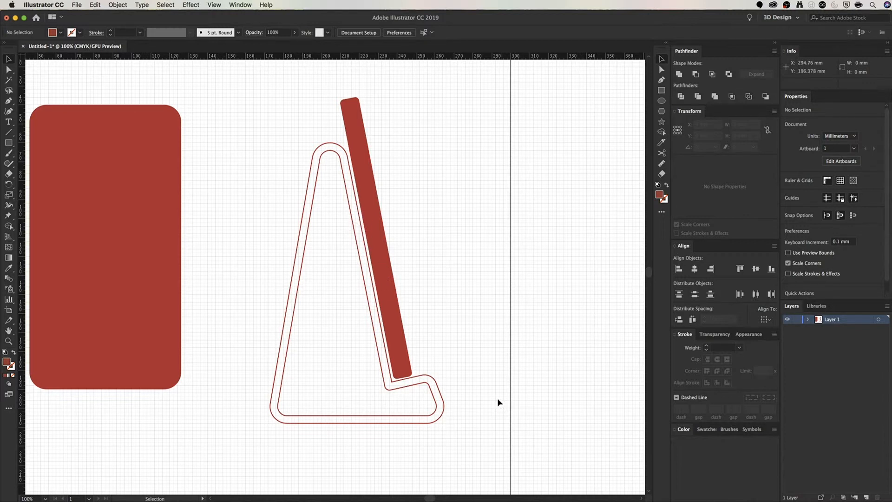
# Select both support outlines and move them together away from the bar, over the artboard's upper-left corner
pyautogui.scroll(-1, 497, 400)
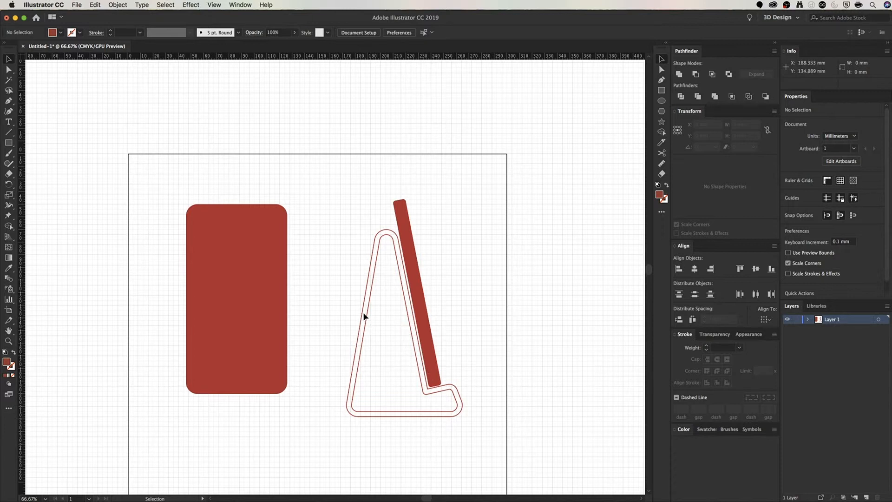
pyautogui.click(386, 390)
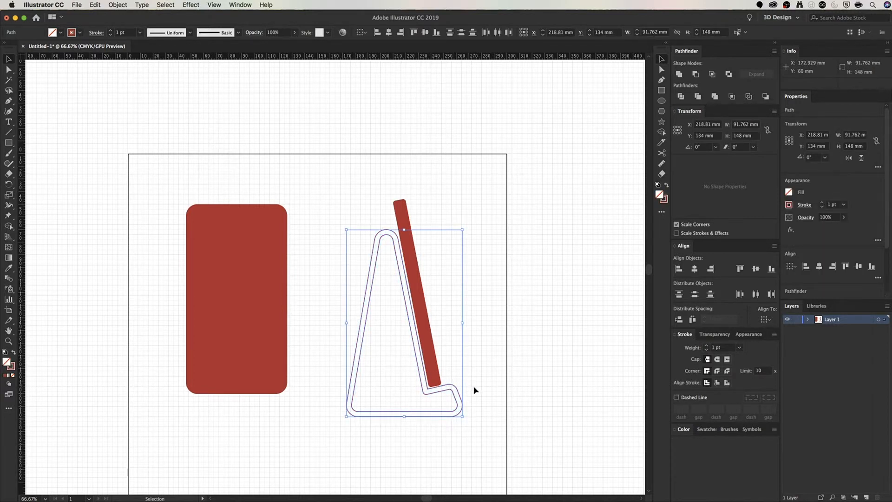
pyautogui.scroll(-1, 489, 390)
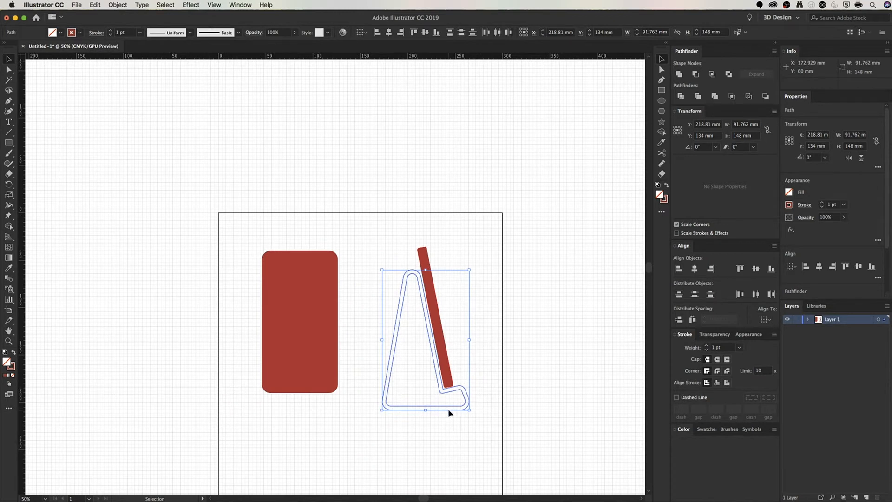
pyautogui.moveTo(450, 413); pyautogui.dragTo(253, 245)
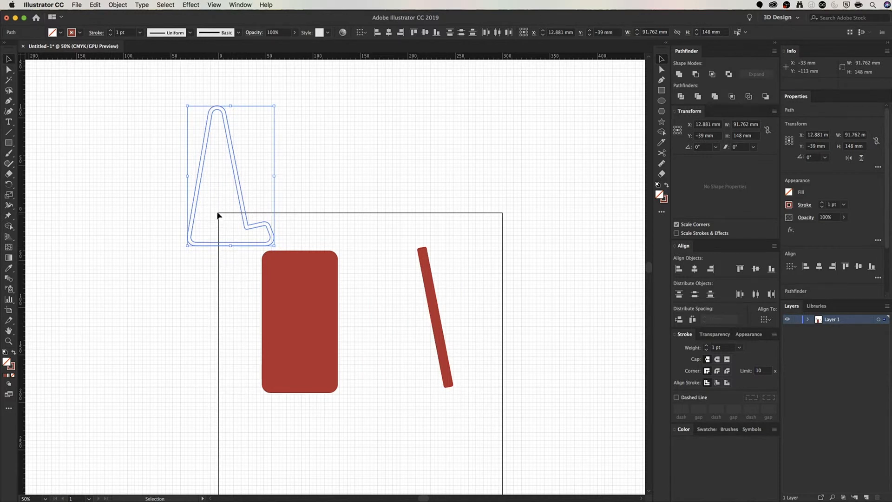
pyautogui.moveTo(242, 209); pyautogui.dragTo(240, 209)
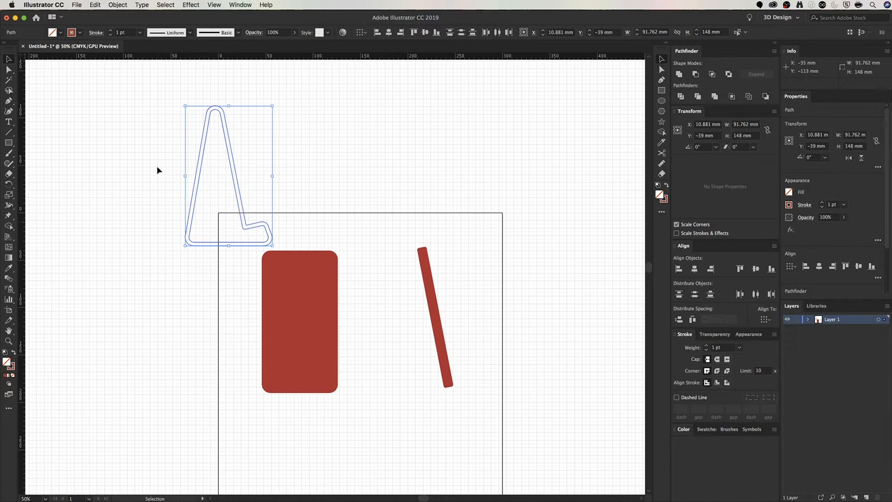
# Export the artwork as an AutoCAD Interchange File (dxf) named "honestand" in the designs folder
pyautogui.click(76, 5)
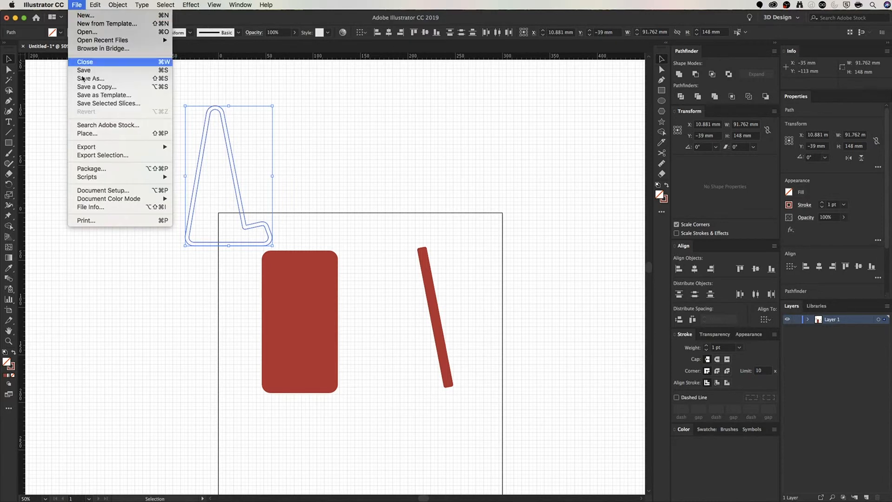
pyautogui.moveTo(92, 146)
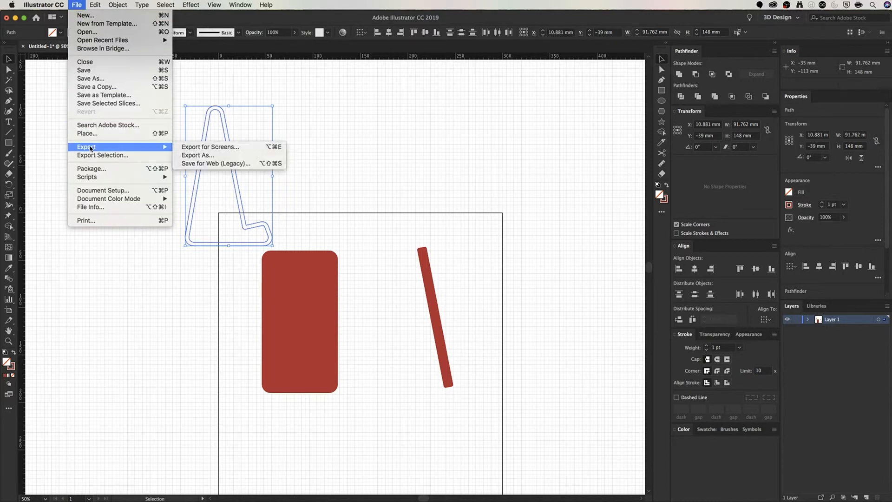
pyautogui.click(203, 155)
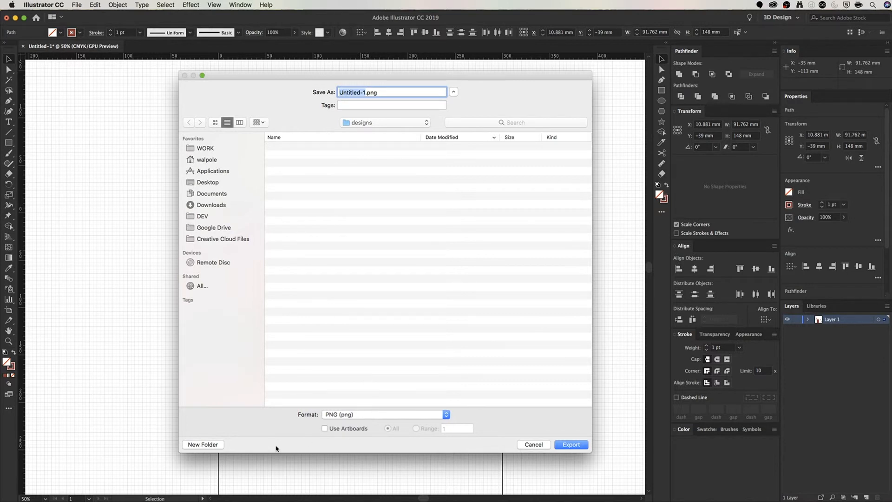
pyautogui.click(329, 414)
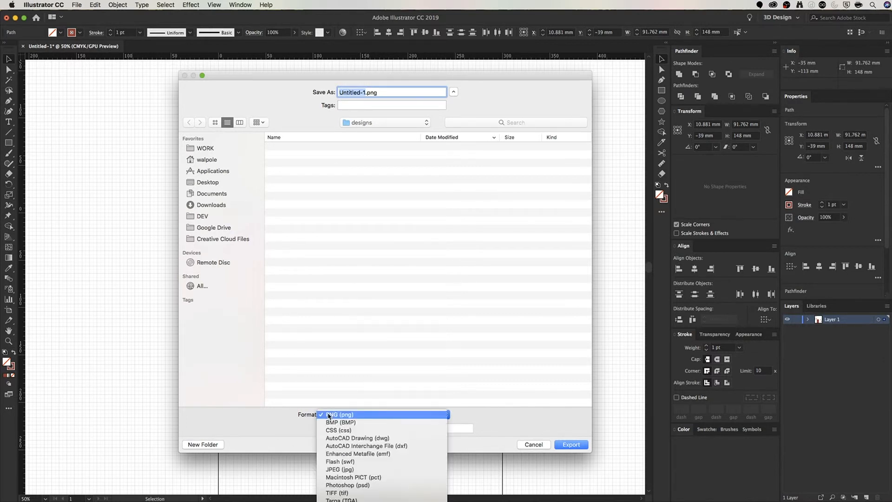
pyautogui.click(350, 446)
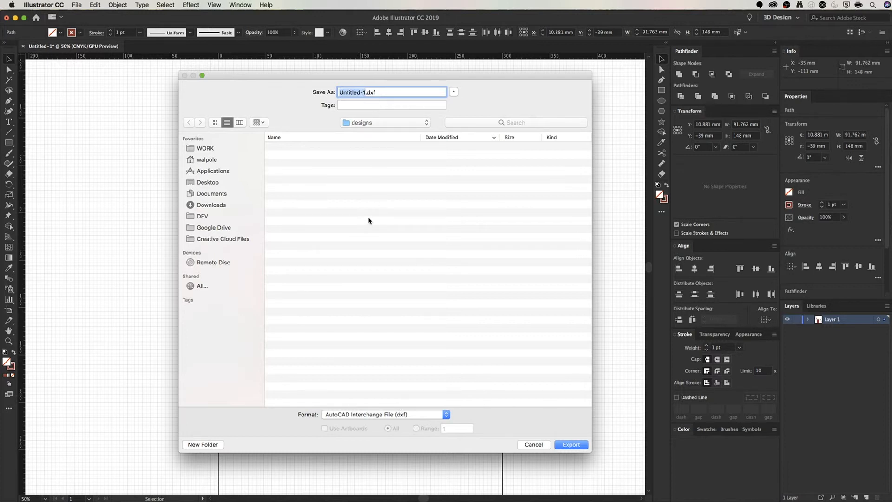
pyautogui.write('honestand')
pyautogui.click(565, 445)
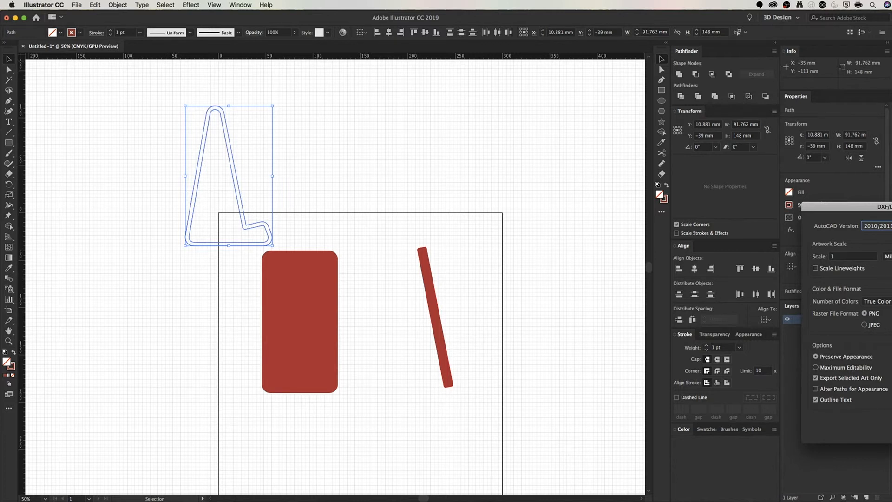
# Set the DXF export's artwork scale to 1 inch = 1 unit
pyautogui.moveTo(891, 206); pyautogui.dragTo(419, 139)
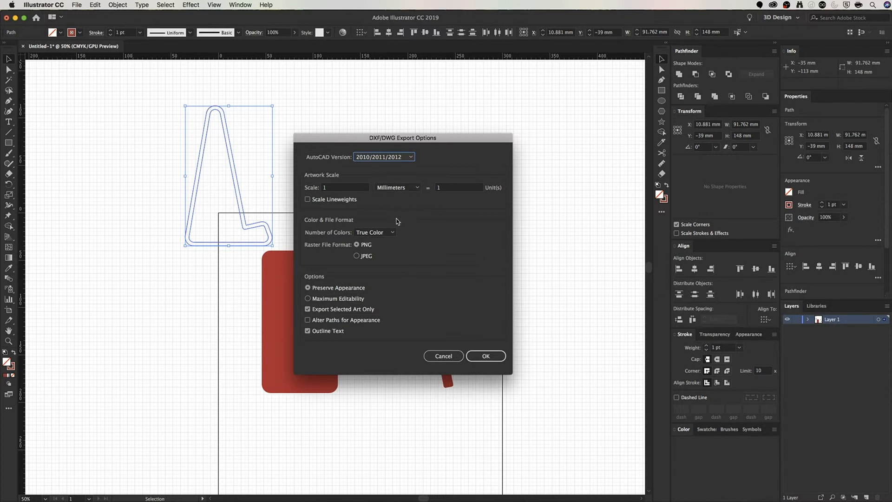
pyautogui.click(389, 191)
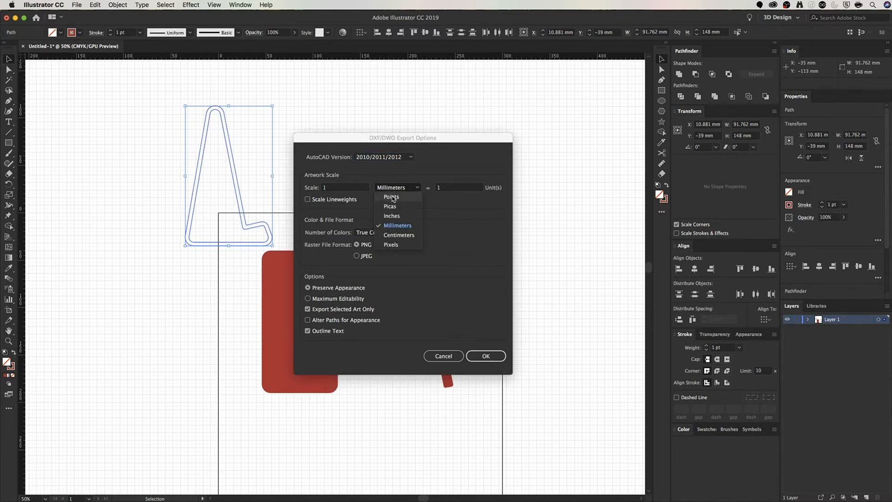
pyautogui.click(392, 216)
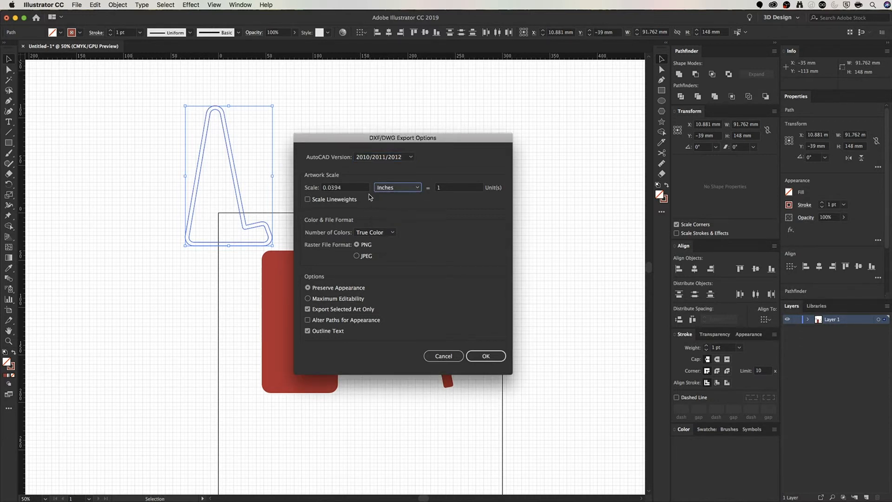
pyautogui.doubleClick(339, 187)
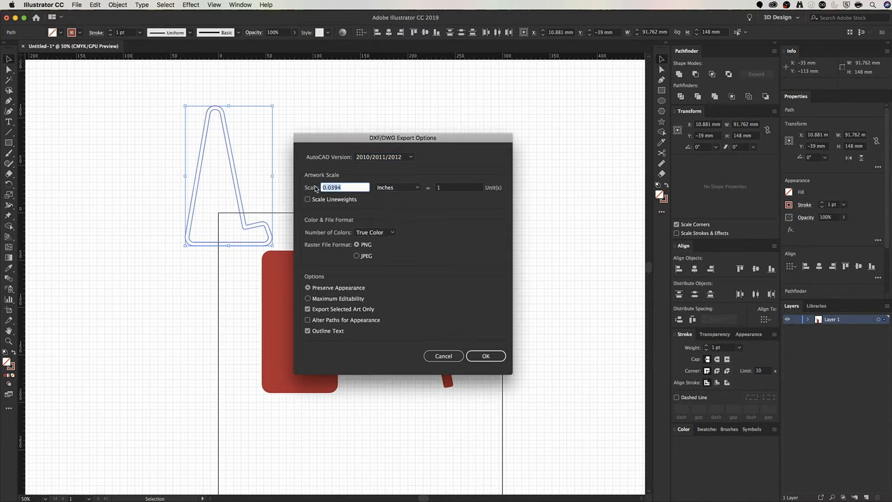
pyautogui.write('1')
pyautogui.press('Tab')
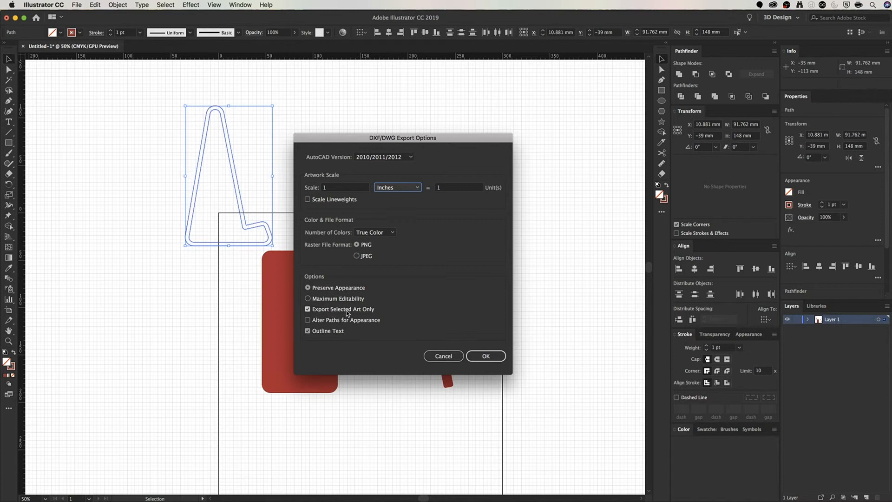
# Complete the DXF export of only the selected art with its appearance preserved, and deselect the outlines
pyautogui.moveTo(334, 139); pyautogui.dragTo(489, 130)
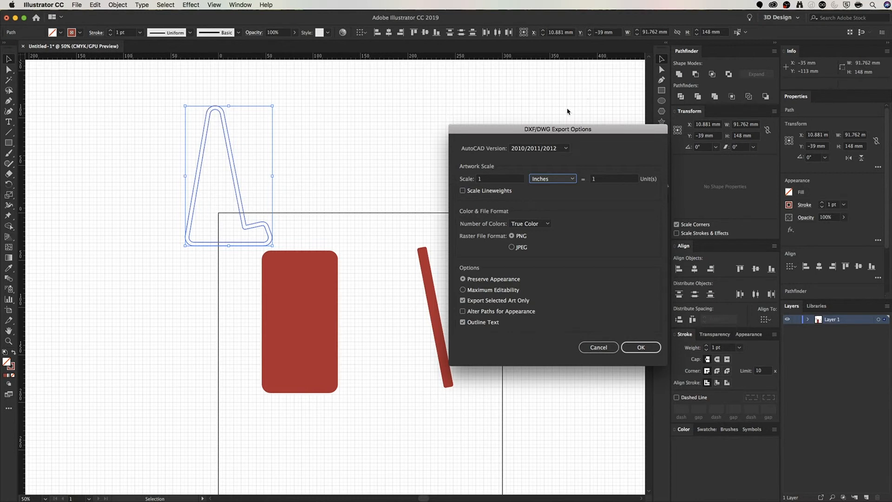
pyautogui.moveTo(561, 131); pyautogui.dragTo(488, 149)
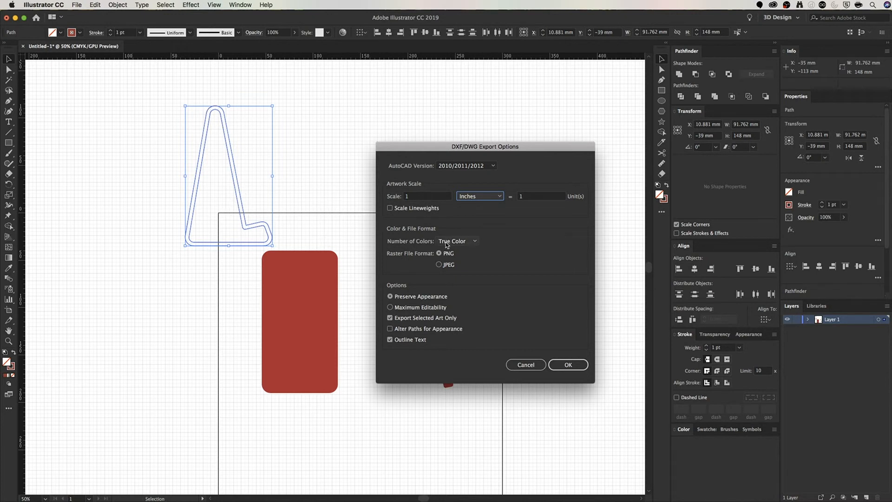
pyautogui.click(567, 365)
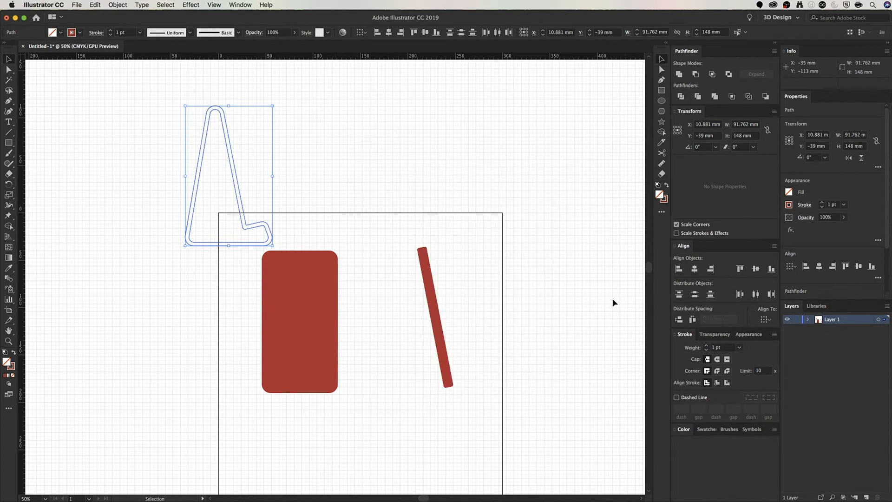
pyautogui.click(549, 274)
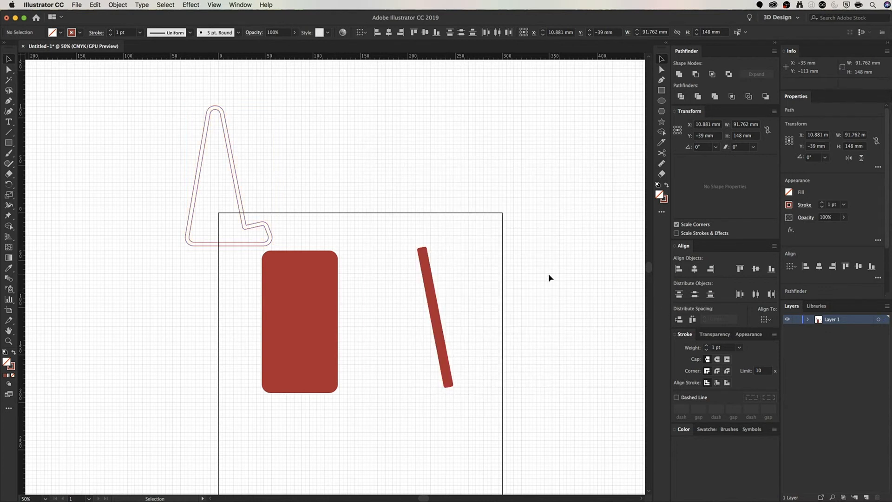
# Switch to Fusion 360 and set up a DXF insert on the horizontal XY origin plane
pyautogui.press('a')
pyautogui.press('super+Tab')
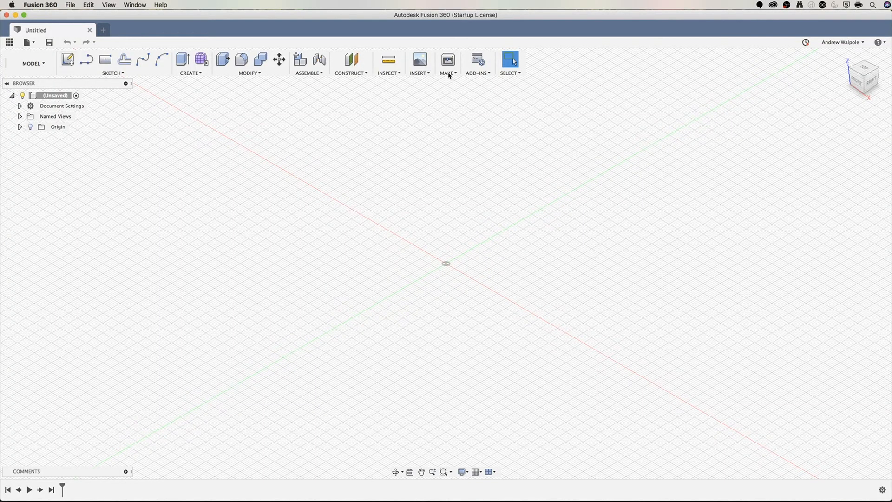
pyautogui.click(419, 72)
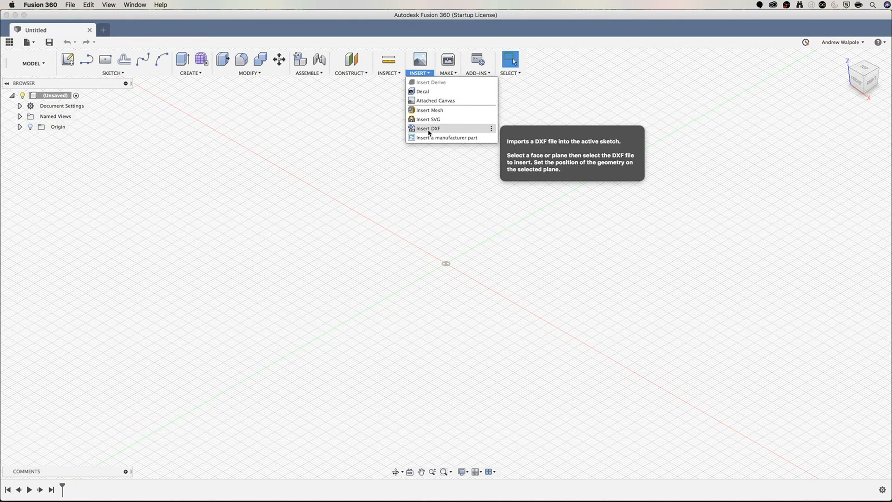
pyautogui.click(429, 130)
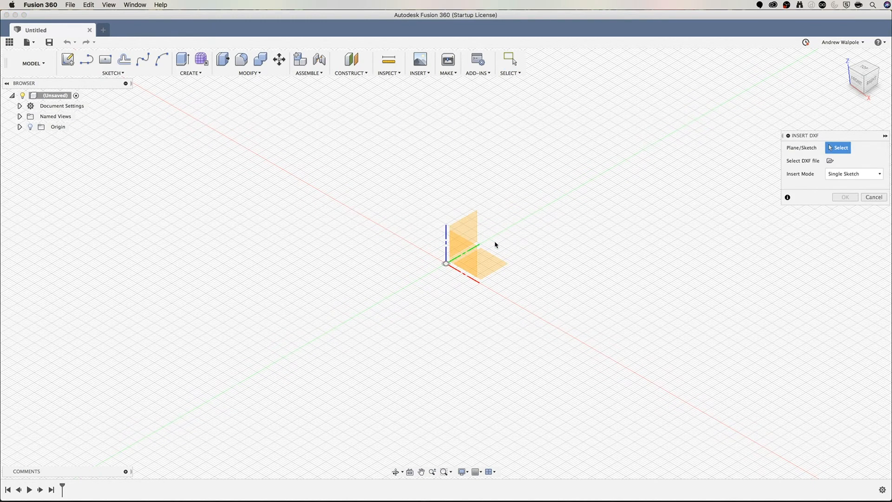
pyautogui.click(486, 265)
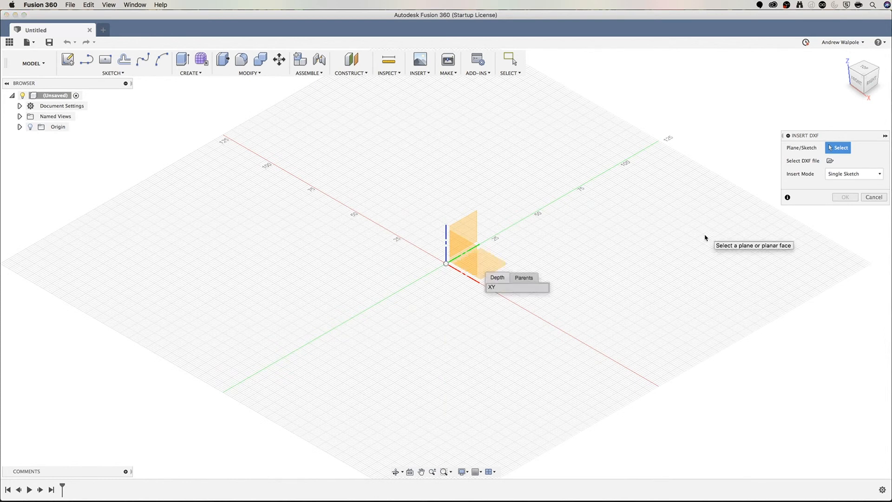
pyautogui.click(492, 260)
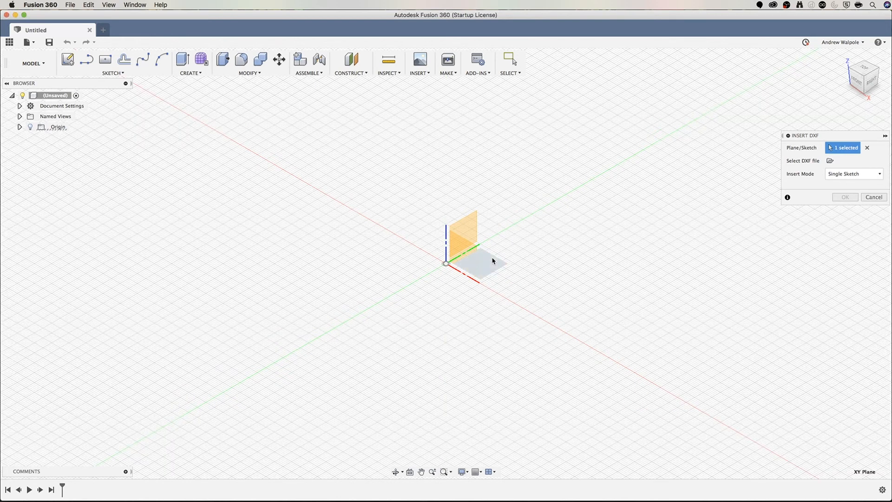
# Load phonestand.dxf from the designs folder and insert it as a single sketch in inches with zero X and Y distance
pyautogui.click(830, 161)
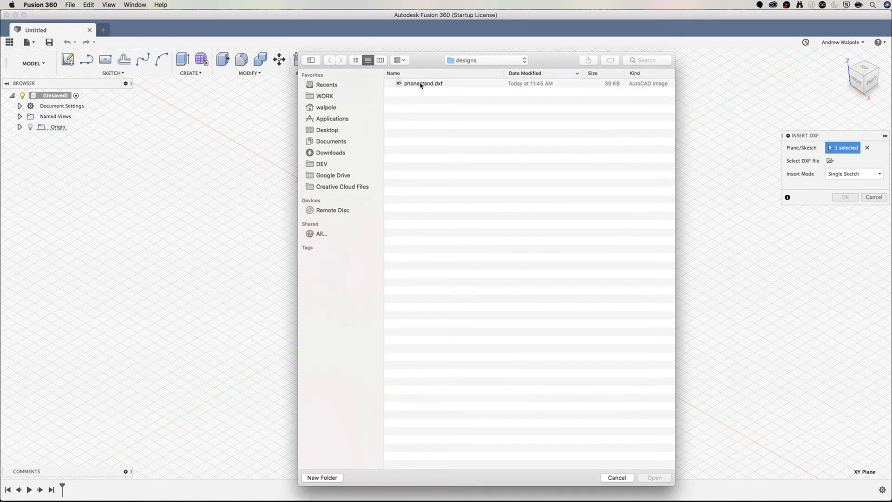
pyautogui.click(419, 84)
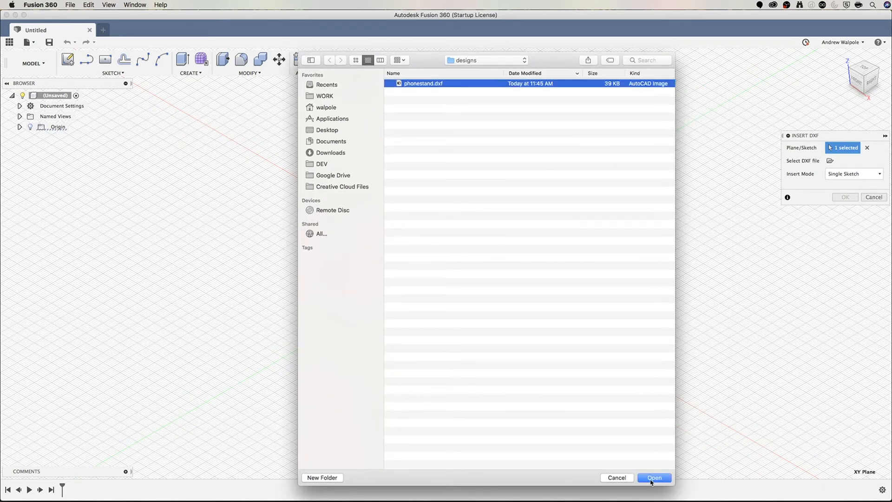
pyautogui.press('Return')
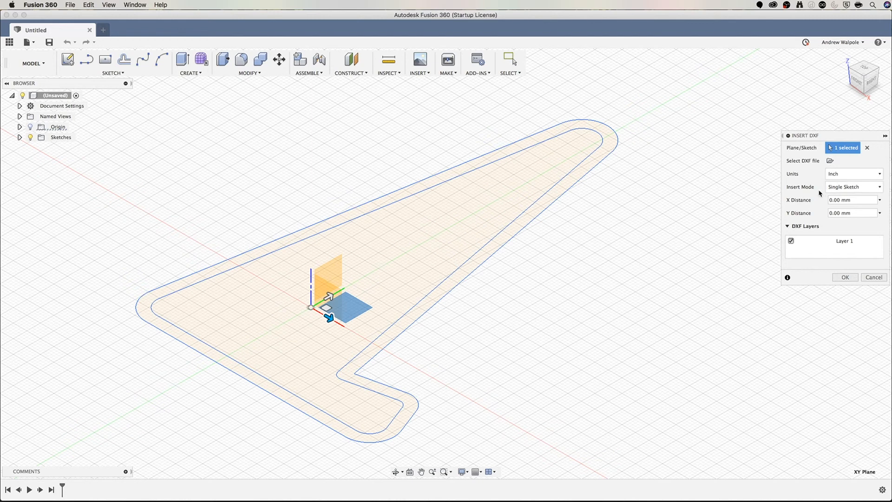
pyautogui.click(848, 282)
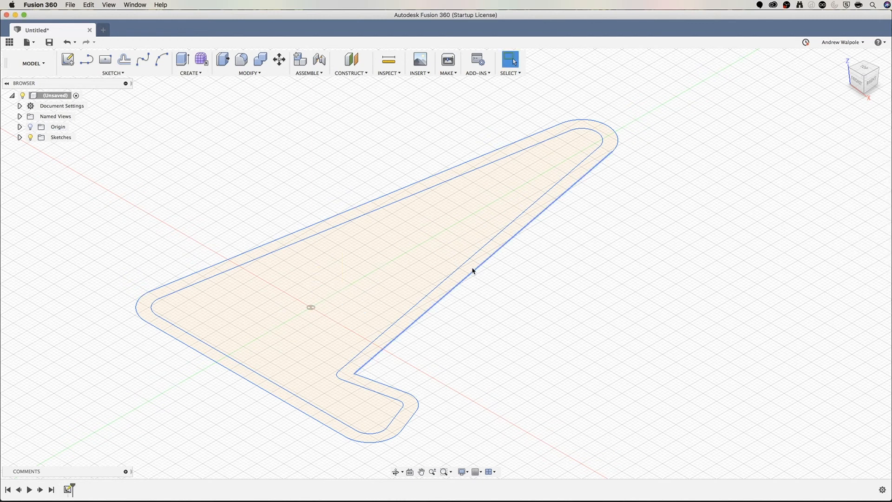
# Extrude the ring profile between the two stand outlines 80 mm to one side as a new body
pyautogui.click(516, 230)
pyautogui.scroll(-5, 593, 275)
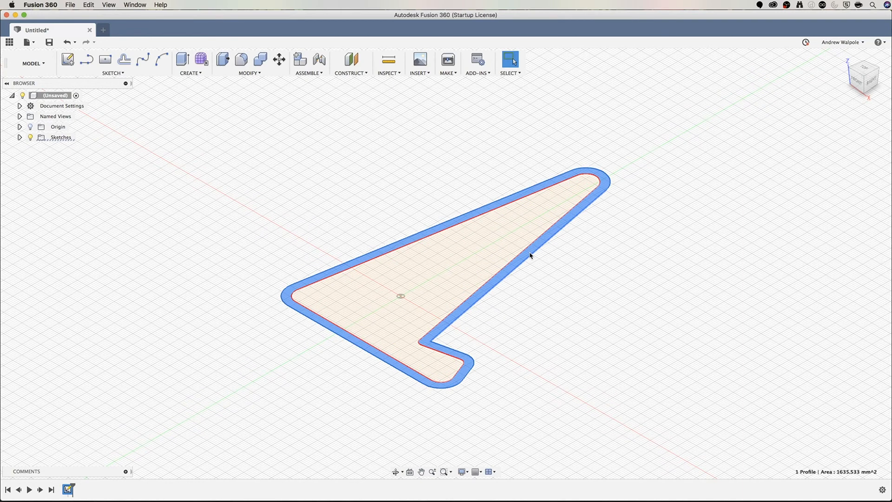
pyautogui.press('e')
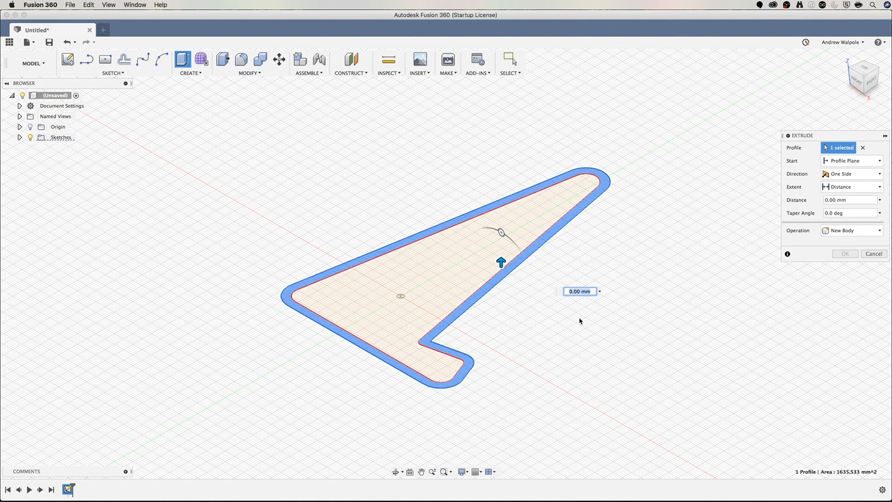
pyautogui.write('80')
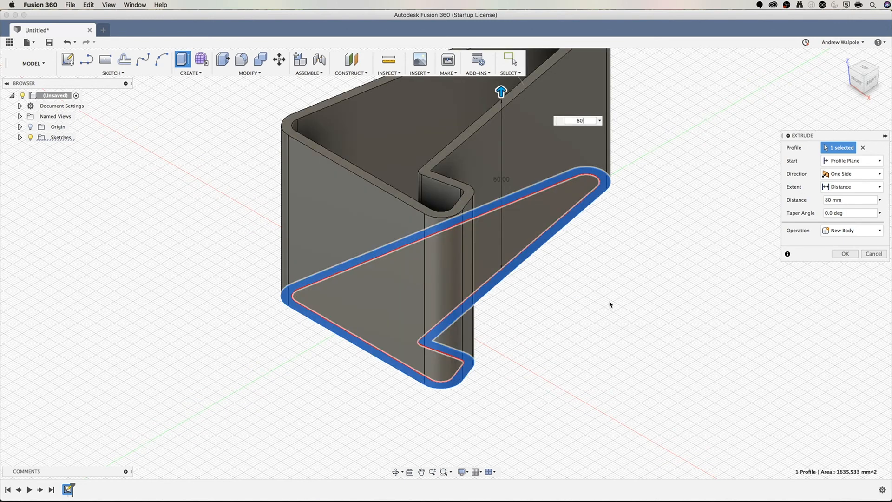
pyautogui.click(844, 254)
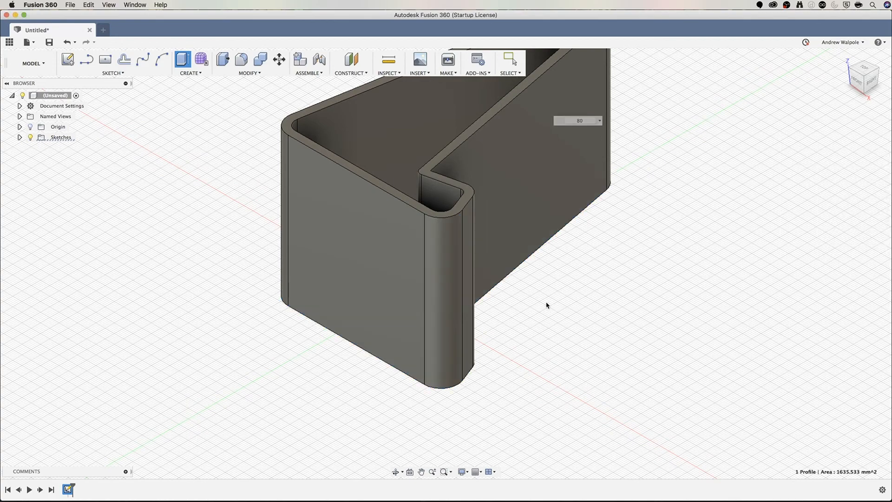
pyautogui.scroll(-5, 543, 306)
pyautogui.moveTo(553, 267); pyautogui.dragTo(479, 331)
pyautogui.press('Escape')
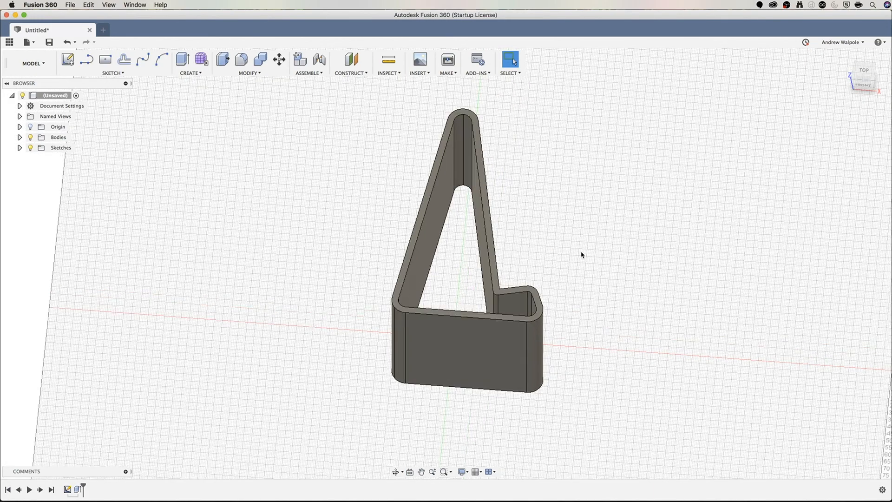
pyautogui.scroll(2, 581, 256)
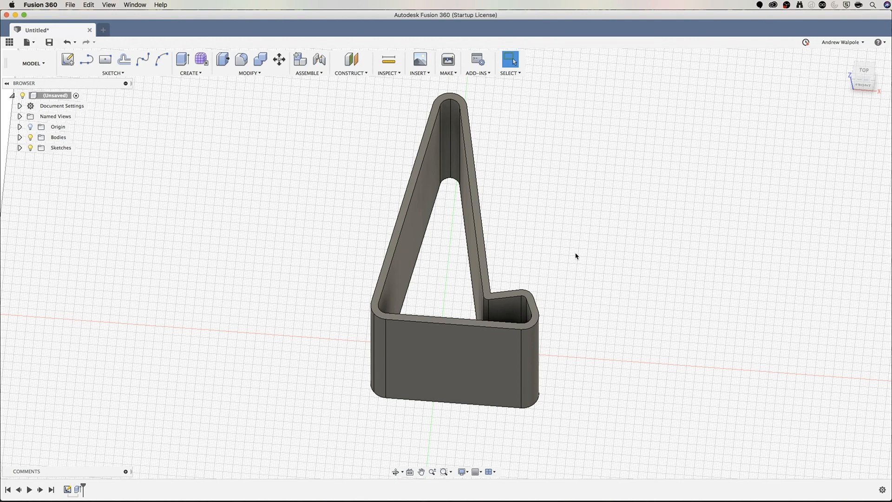
pyautogui.moveTo(563, 237); pyautogui.dragTo(534, 249)
pyautogui.press('Escape')
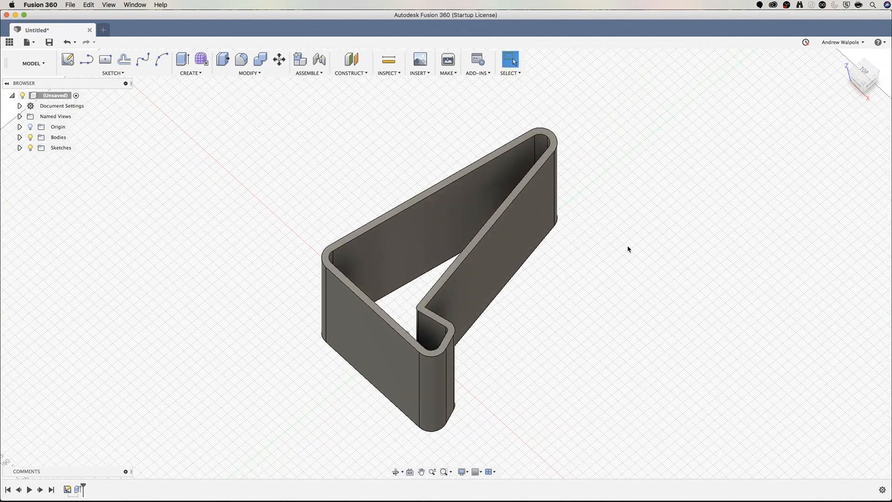